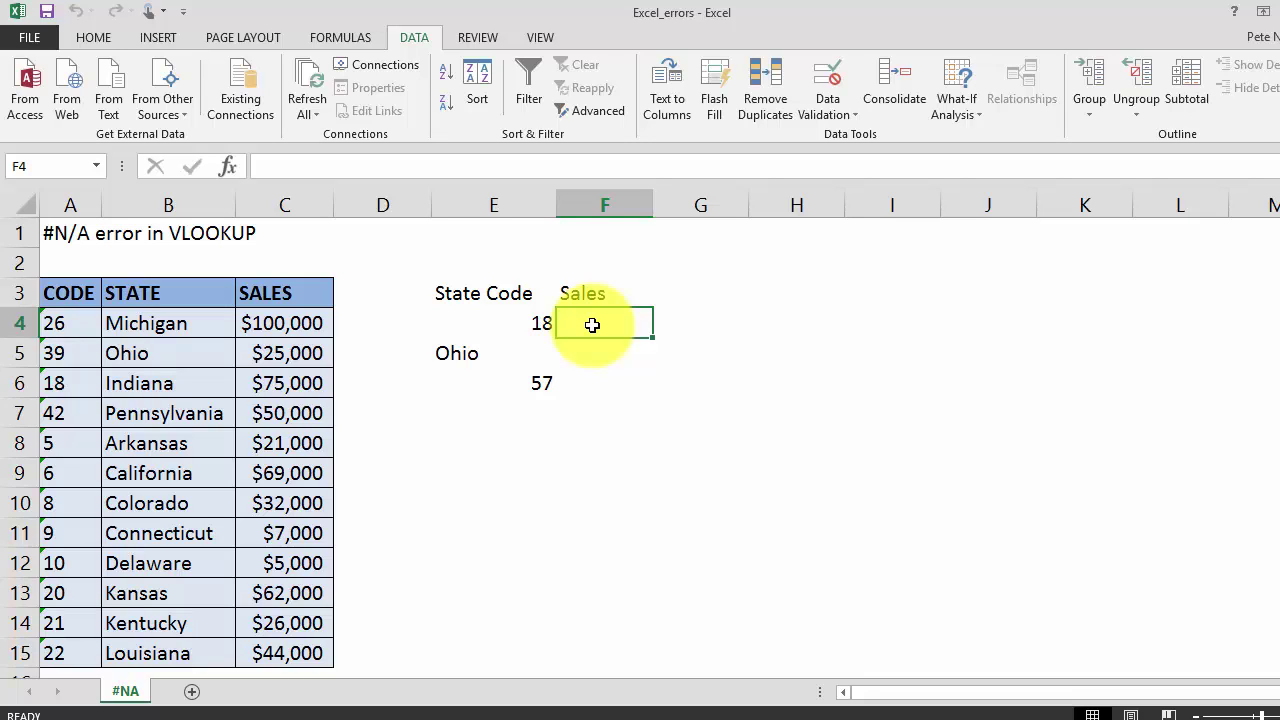
Enter =VLOOKUP(E4,A3:C15,3,0) in F4 to look up the sales for the state code in E4 with an exact match
{"action": "type", "text": "="}
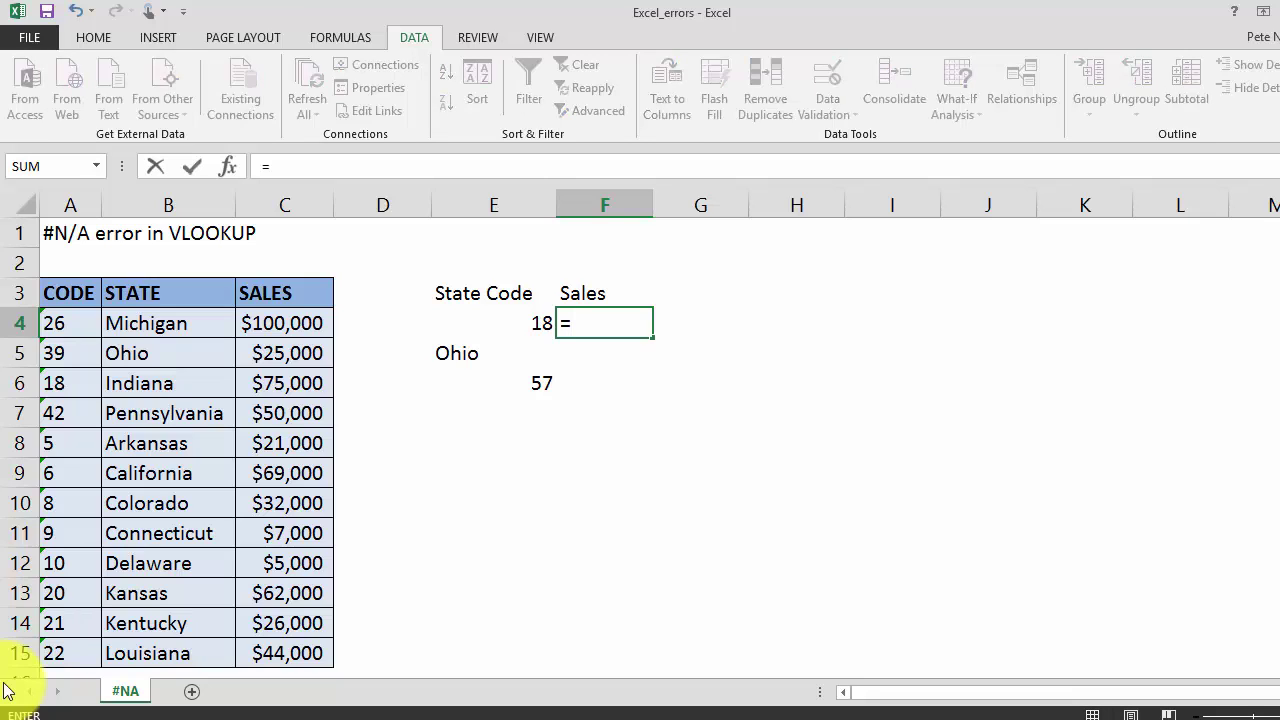
{"action": "type", "text": "vl"}
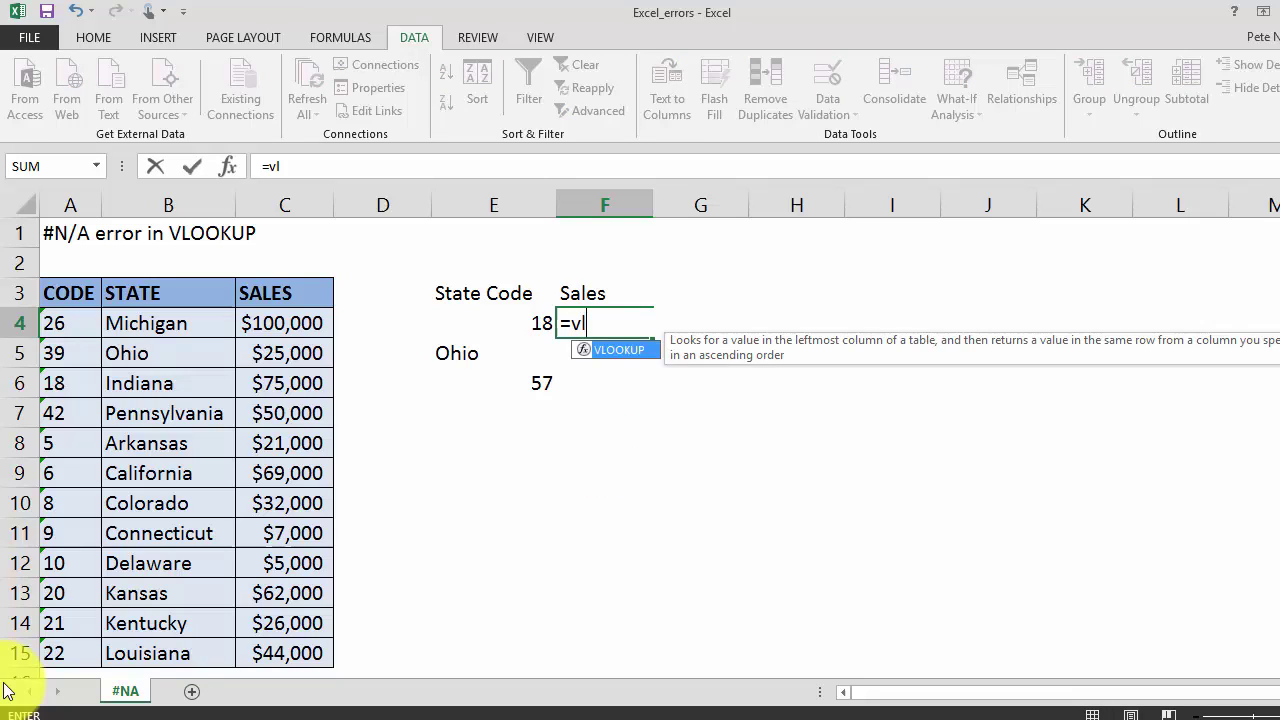
{"action": "key", "text": "Tab"}
{"action": "key", "text": "Left"}
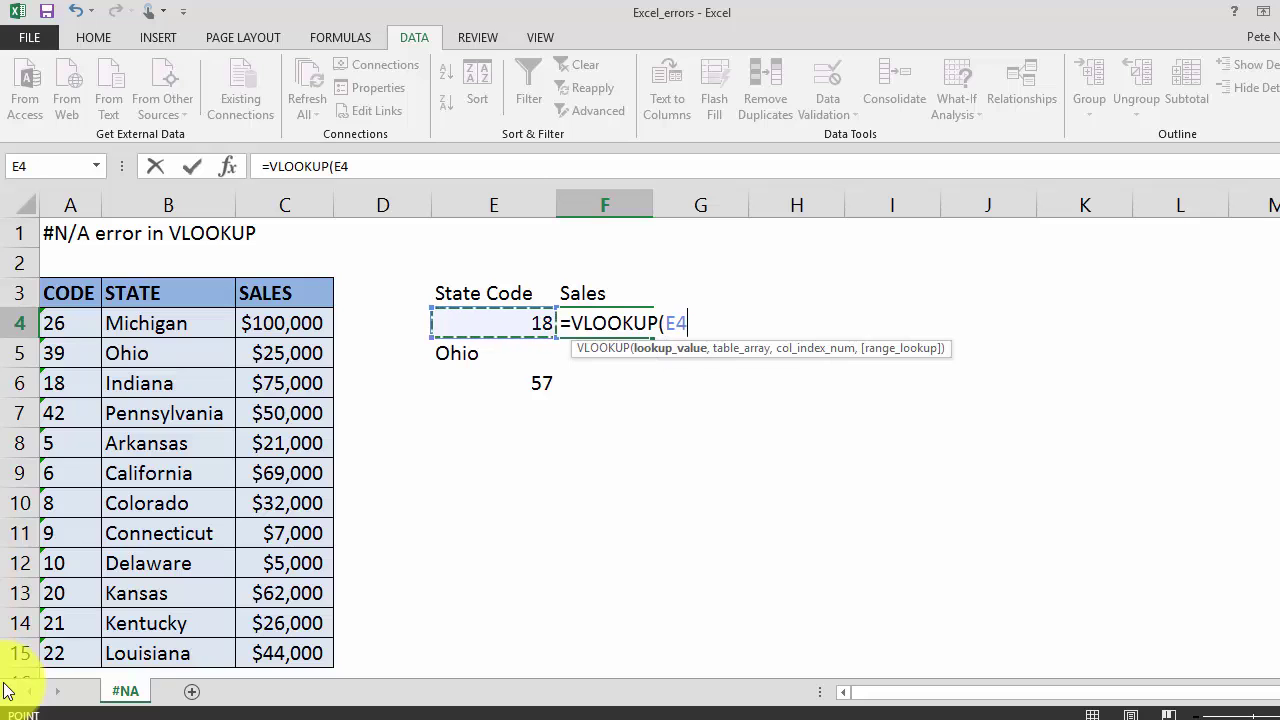
{"action": "type", "text": ","}
{"action": "left_click_drag", "start_coordinate": [60, 293], "coordinate": [275, 648]}
{"action": "type", "text": ","}
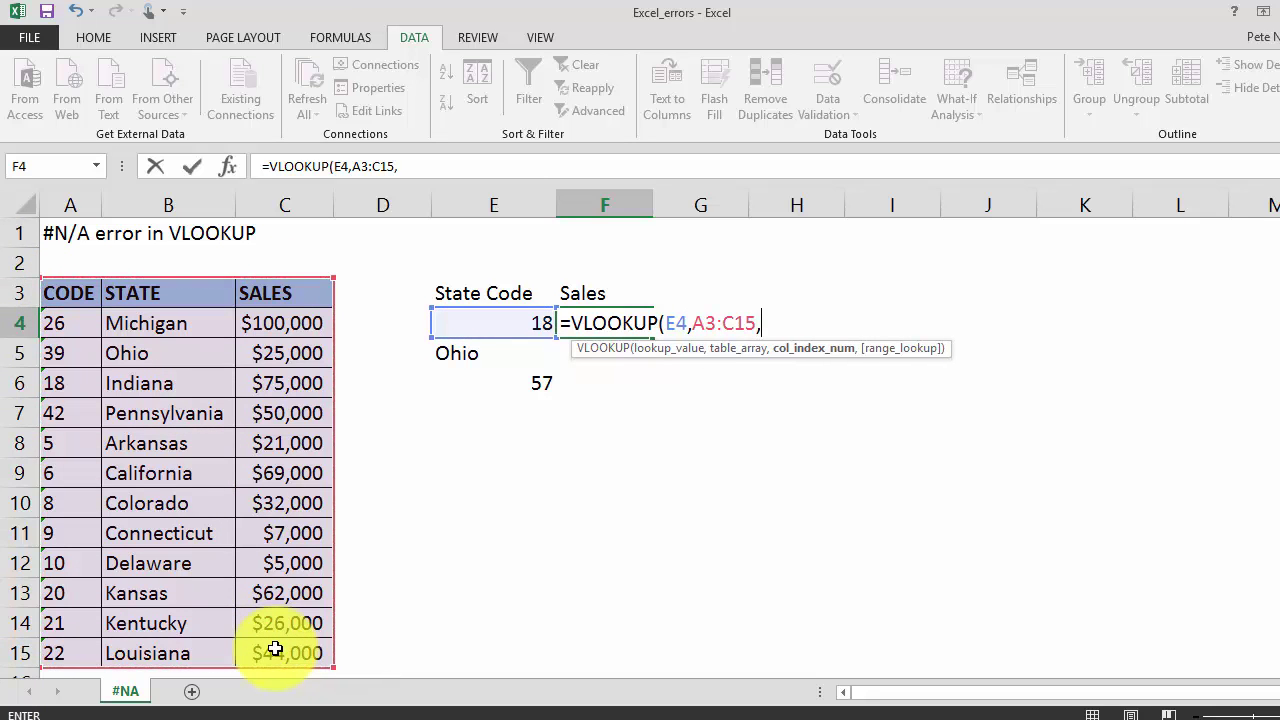
{"action": "type", "text": "3,"}
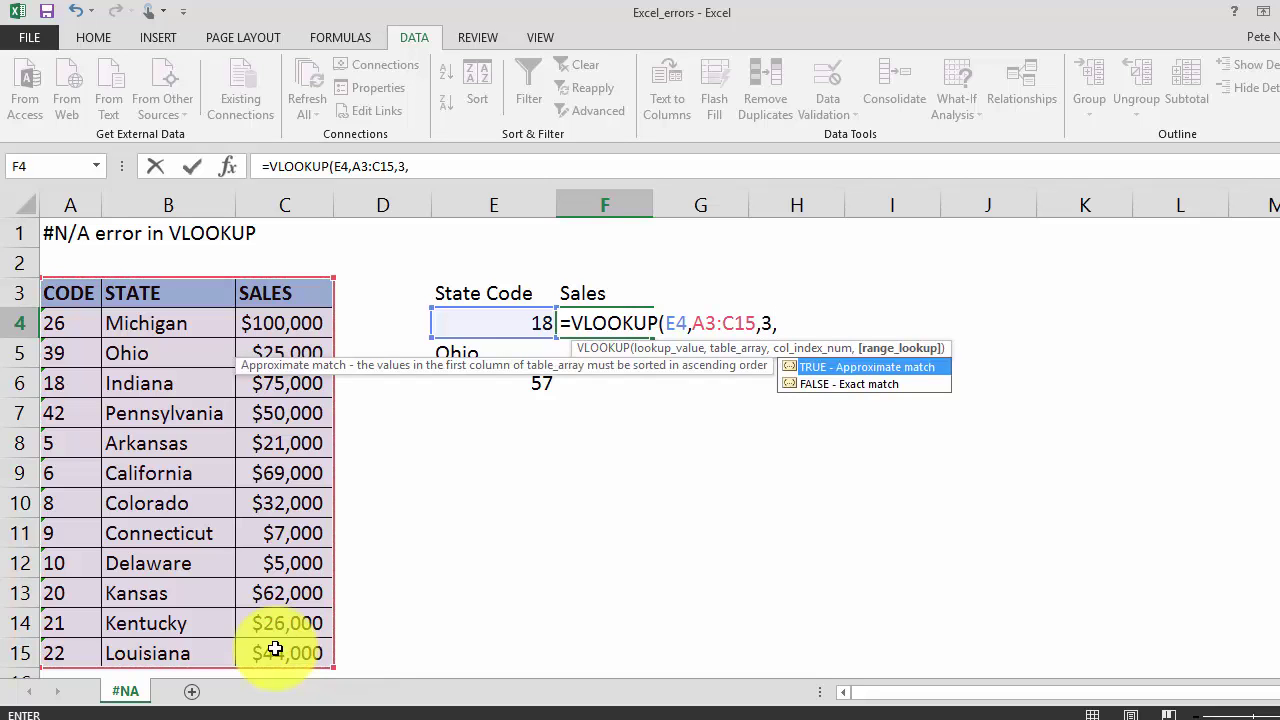
{"action": "type", "text": "0)"}
{"action": "key", "text": "Return"}
{"action": "key", "text": "Up"}
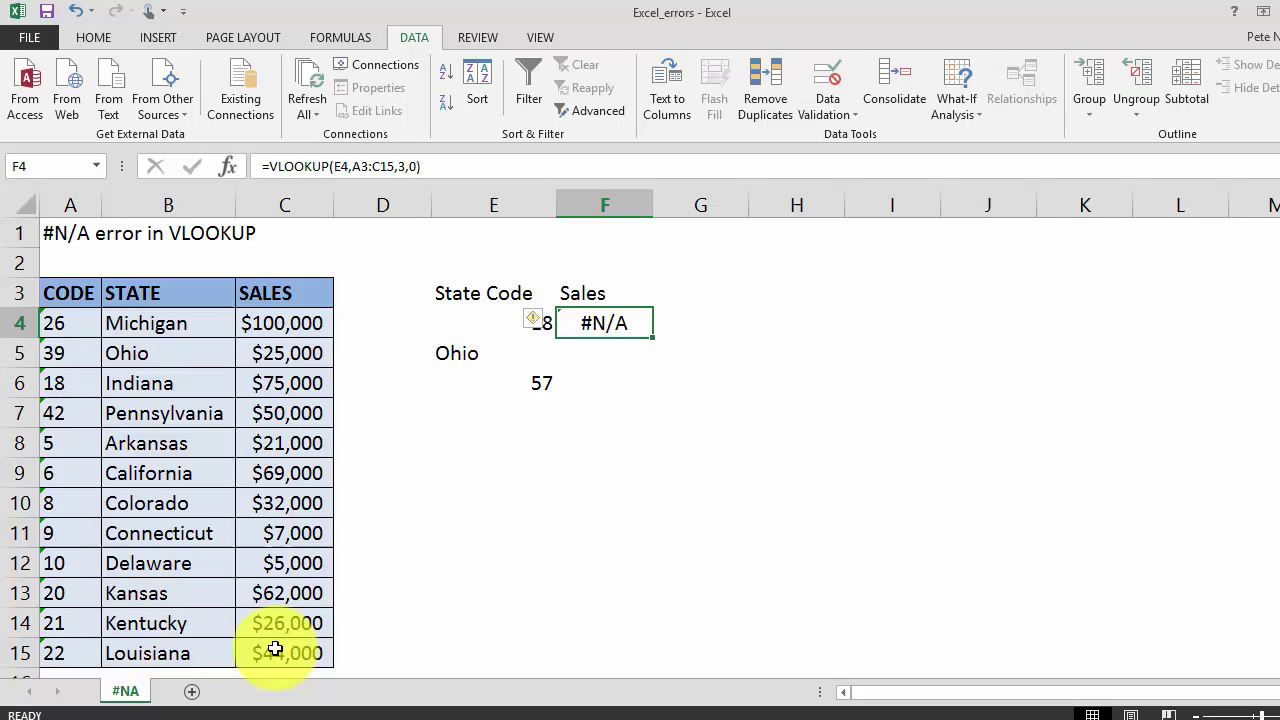
Compare how the state codes in A4:A7 are stored with how the lookup value in E4 is stored
{"action": "key", "text": "Down"}
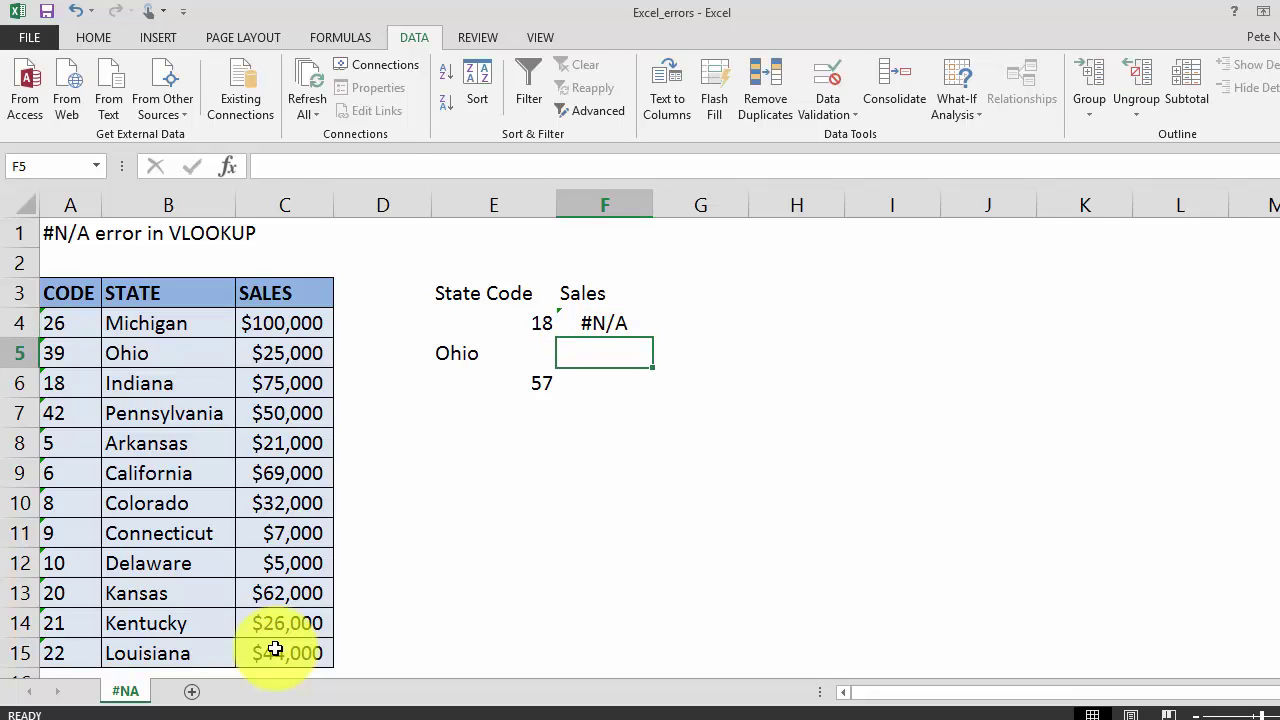
{"action": "key", "text": "Up"}
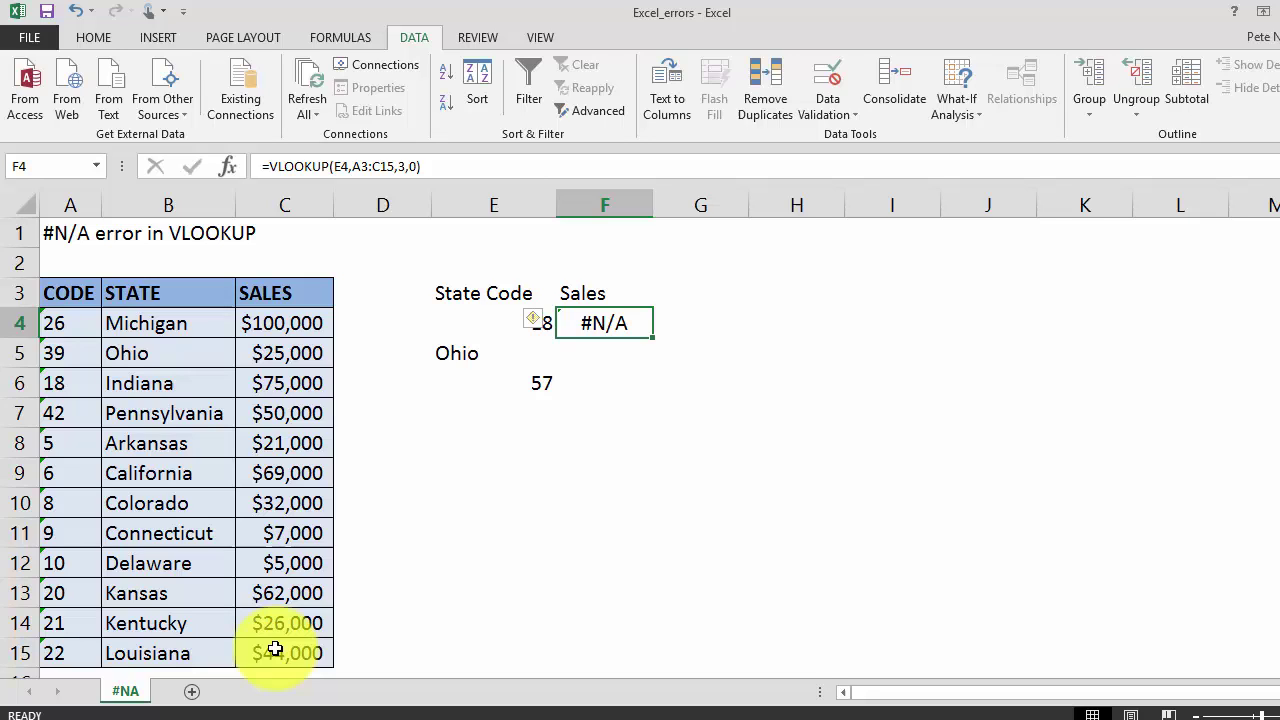
{"action": "key", "text": "Right"}
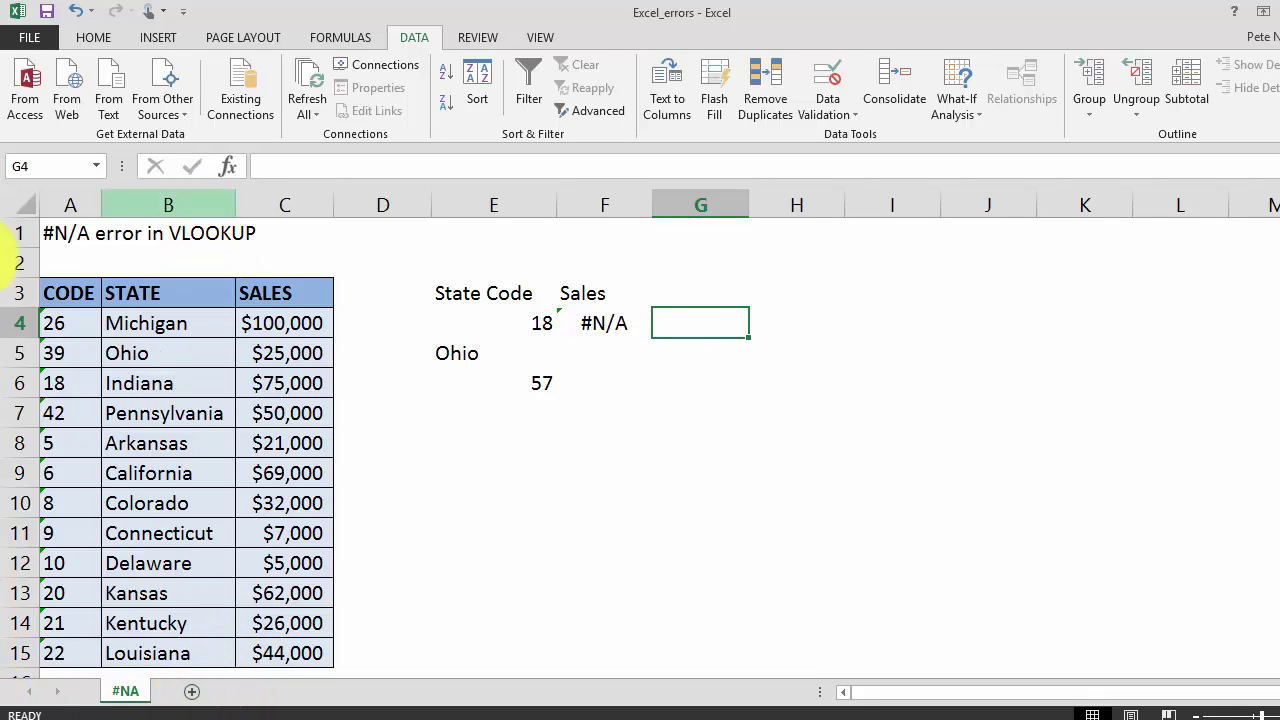
{"action": "left_click", "coordinate": [92, 385]}
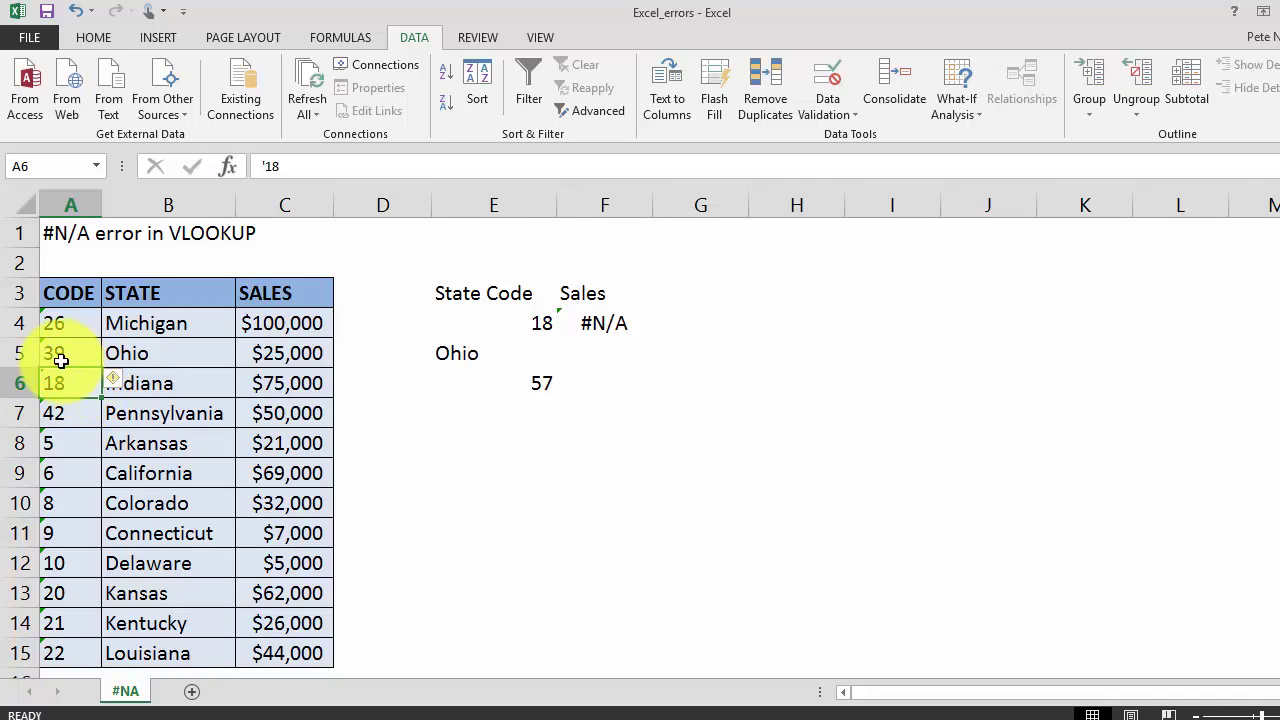
{"action": "left_click", "coordinate": [86, 323]}
{"action": "left_click", "coordinate": [75, 353]}
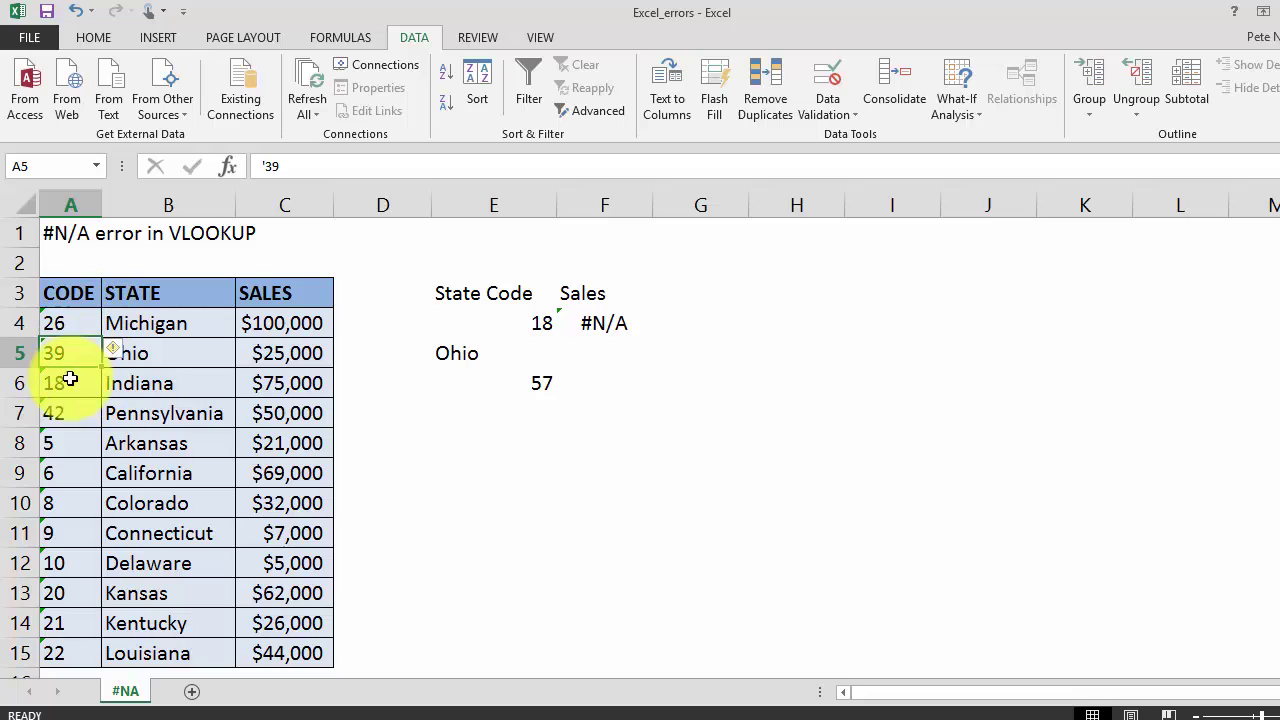
{"action": "left_click", "coordinate": [78, 390]}
{"action": "left_click", "coordinate": [68, 414]}
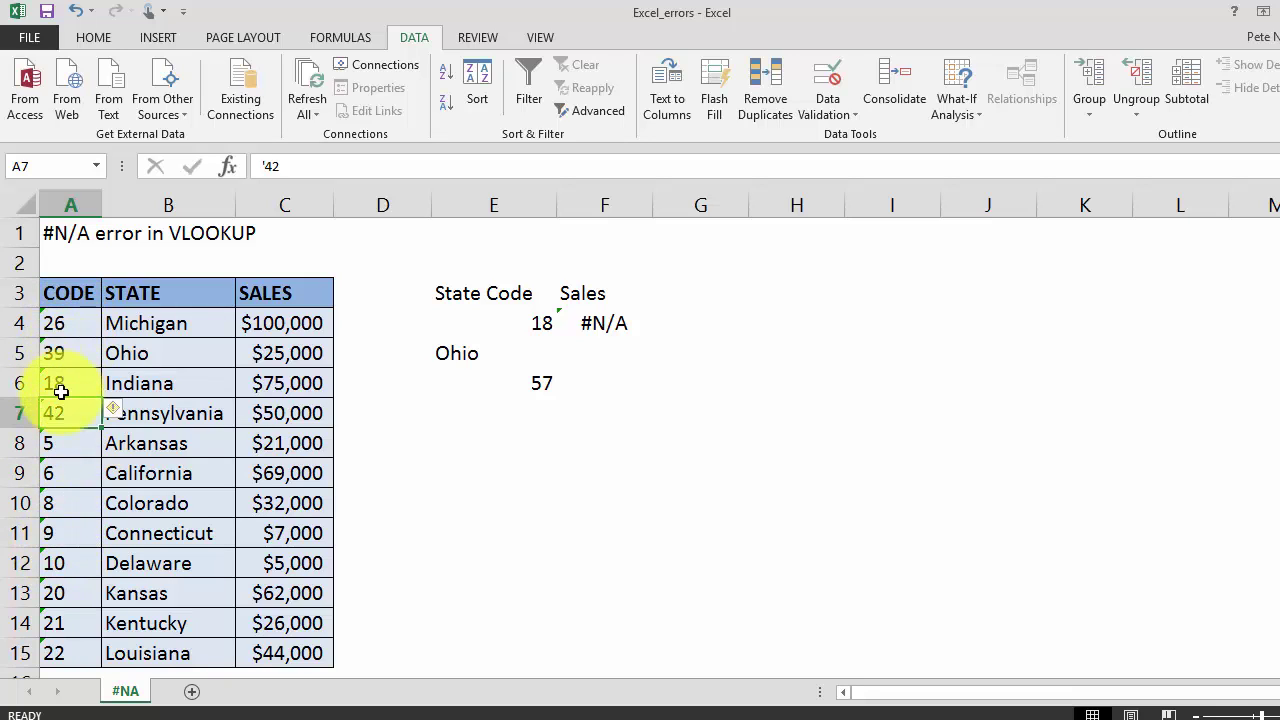
{"action": "left_click", "coordinate": [512, 330]}
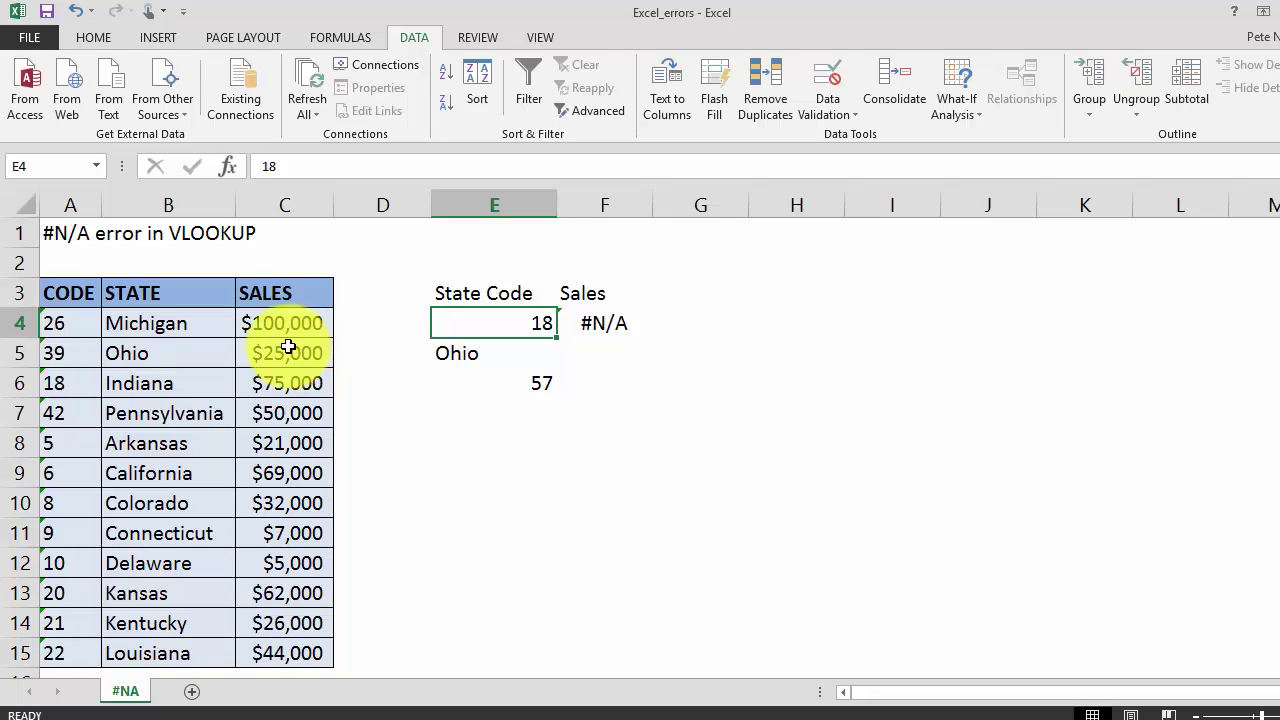
{"action": "left_click", "coordinate": [80, 334]}
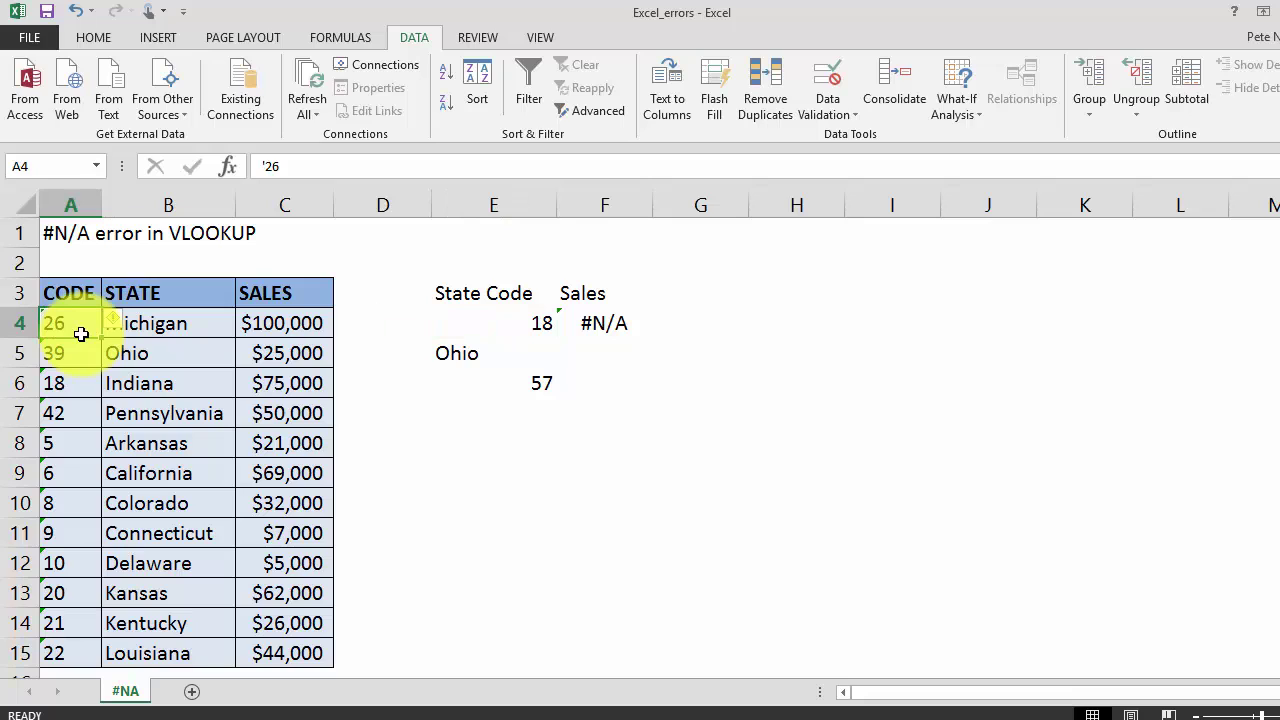
{"action": "left_click", "coordinate": [84, 354]}
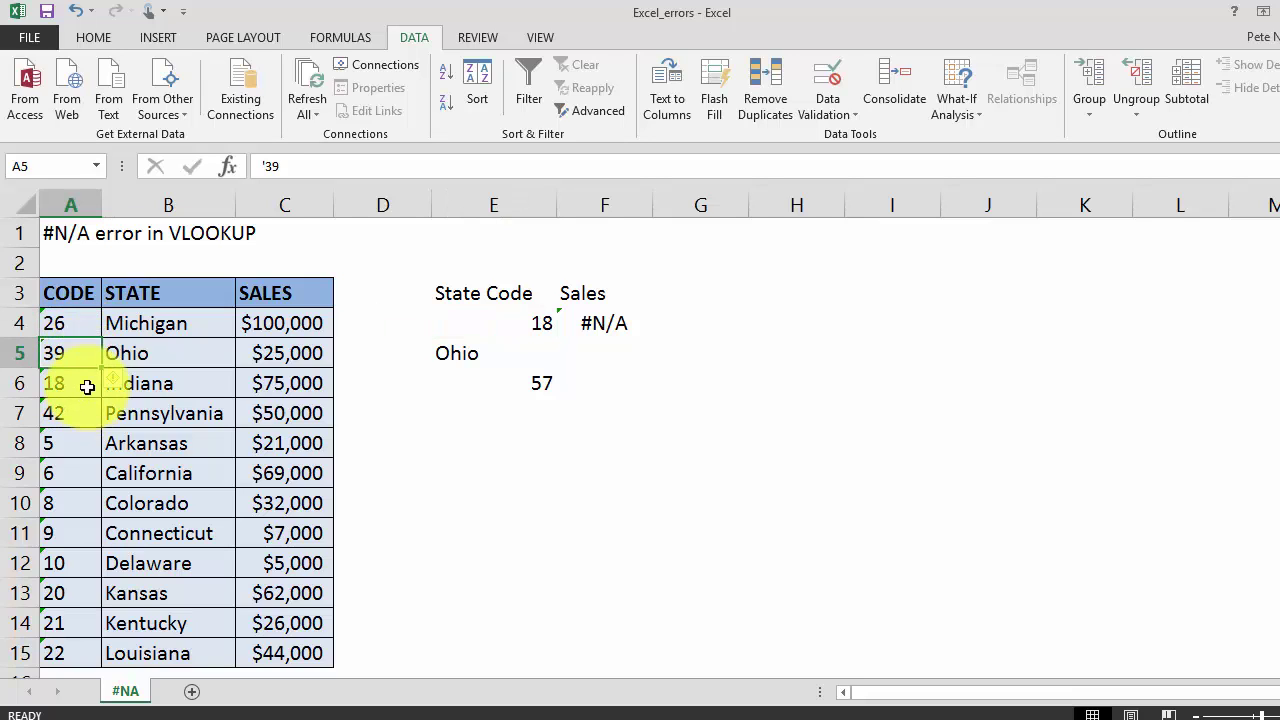
{"action": "left_click", "coordinate": [87, 387]}
{"action": "left_click", "coordinate": [86, 415]}
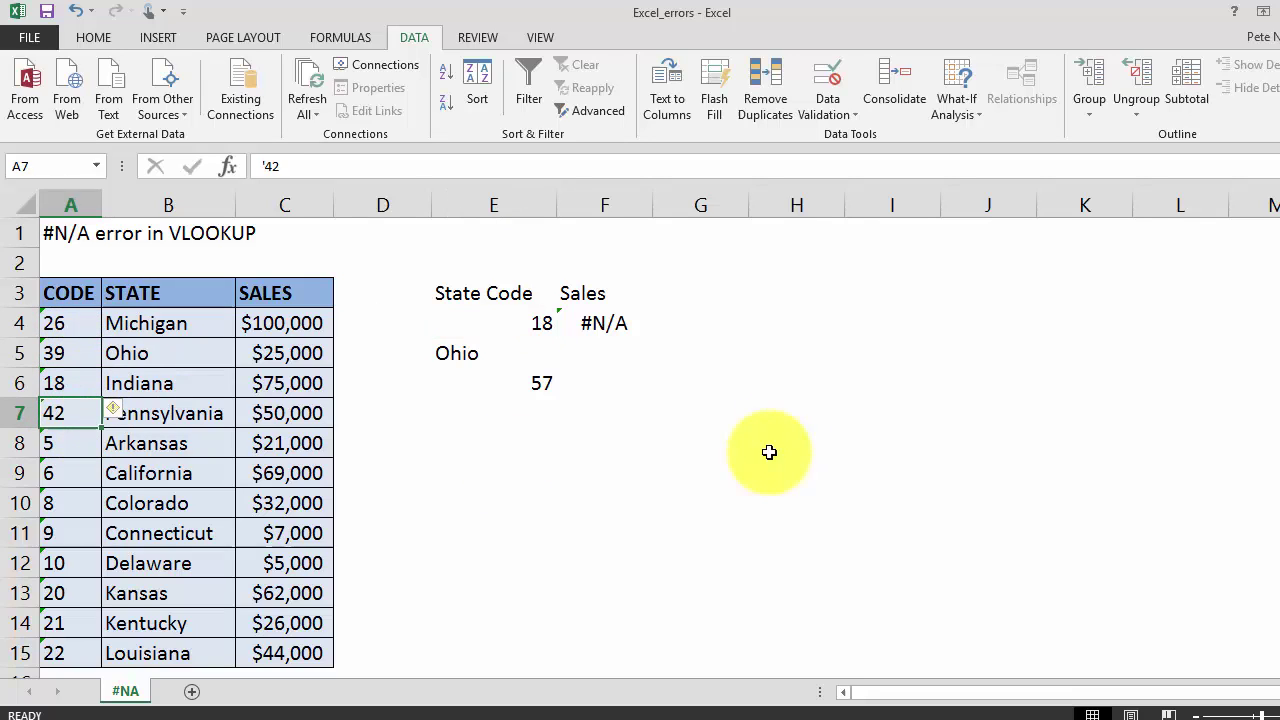
Convert the text codes in column A to numbers using Text to Columns with the default Delimited settings
{"action": "left_click", "coordinate": [82, 208]}
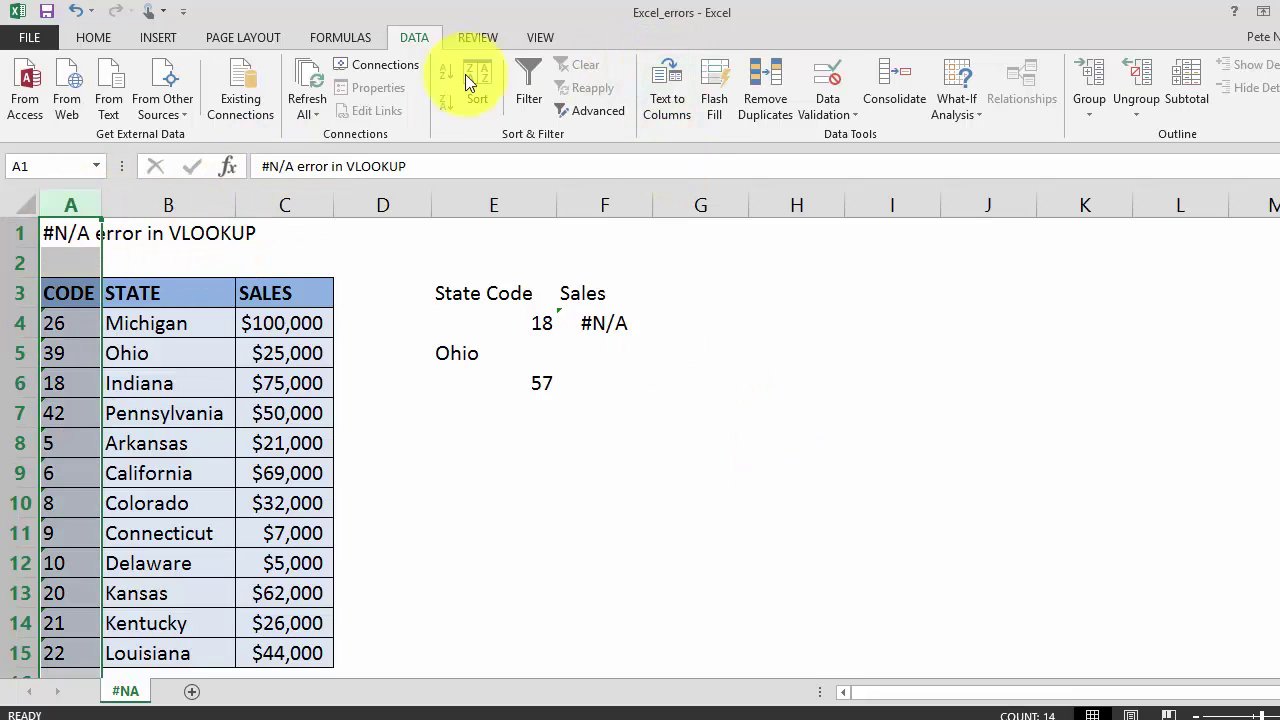
{"action": "left_click", "coordinate": [680, 111]}
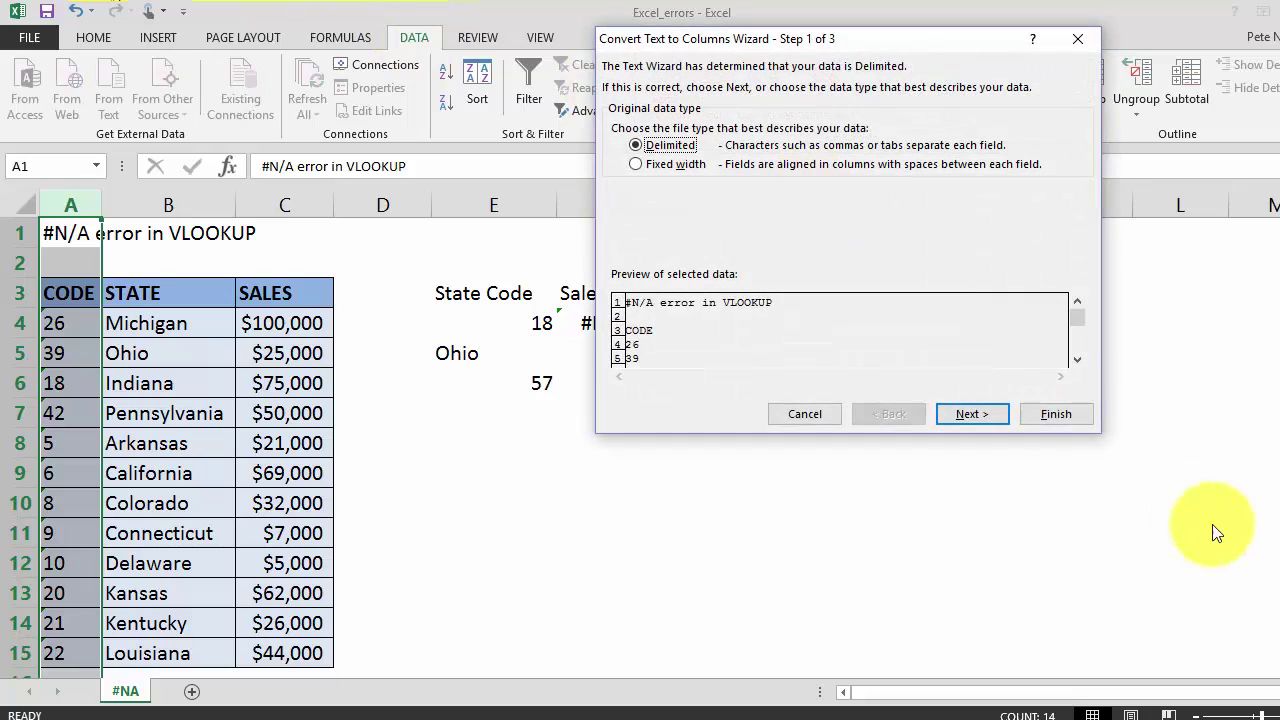
{"action": "left_click", "coordinate": [1066, 418]}
Check how the codes in A4:A7 are stored after the conversion and review the lookup in F4
{"action": "left_click", "coordinate": [73, 323]}
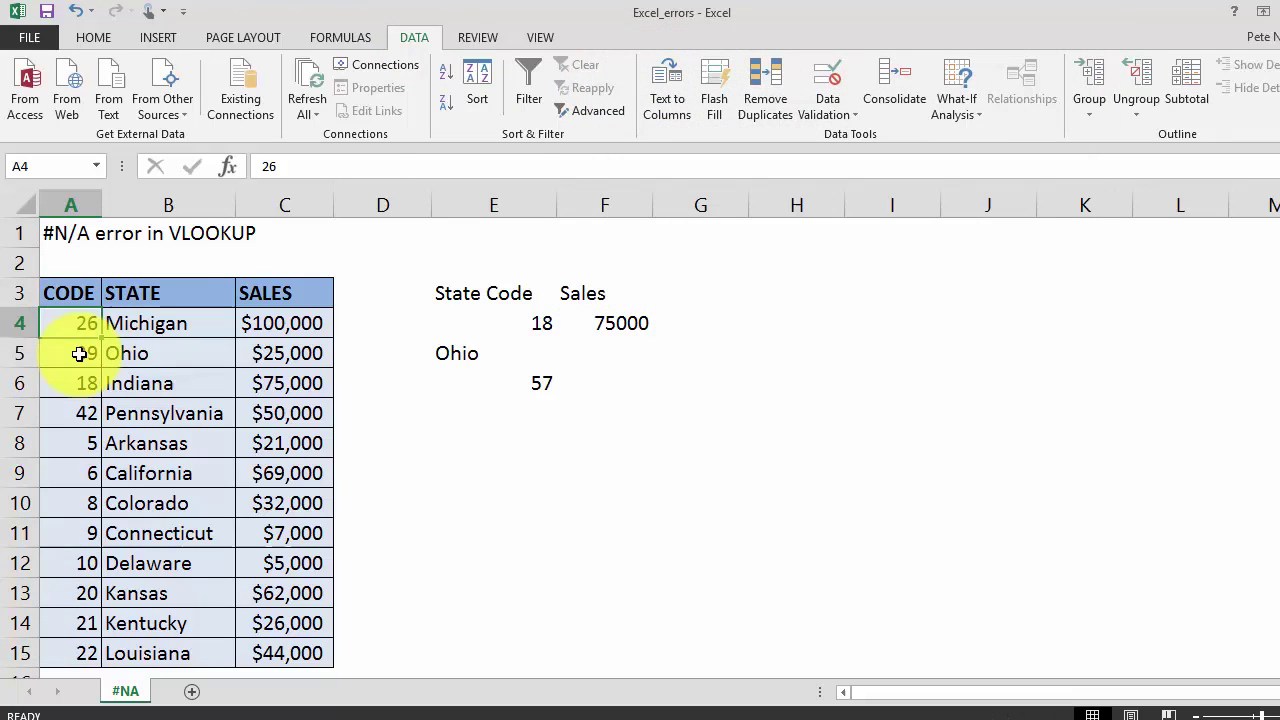
{"action": "left_click", "coordinate": [78, 355]}
{"action": "left_click", "coordinate": [78, 382]}
{"action": "left_click", "coordinate": [80, 323]}
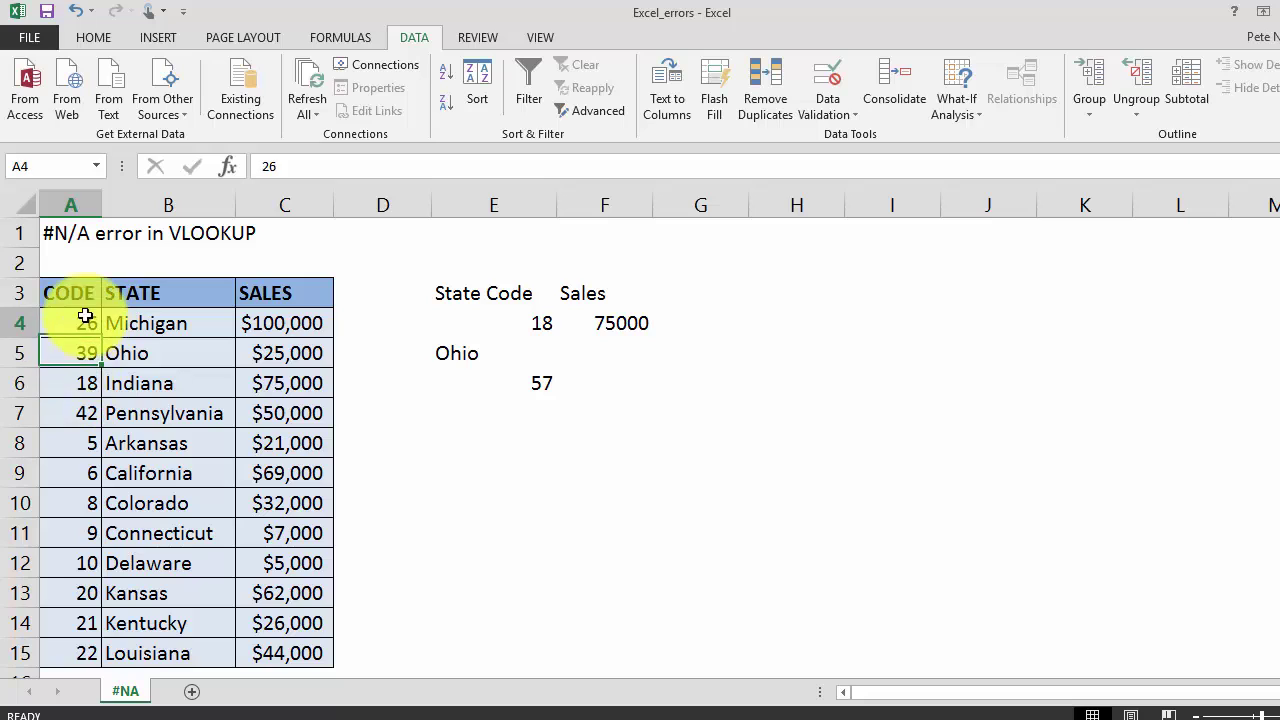
{"action": "left_click", "coordinate": [80, 354]}
{"action": "left_click", "coordinate": [80, 384]}
{"action": "left_click", "coordinate": [80, 424]}
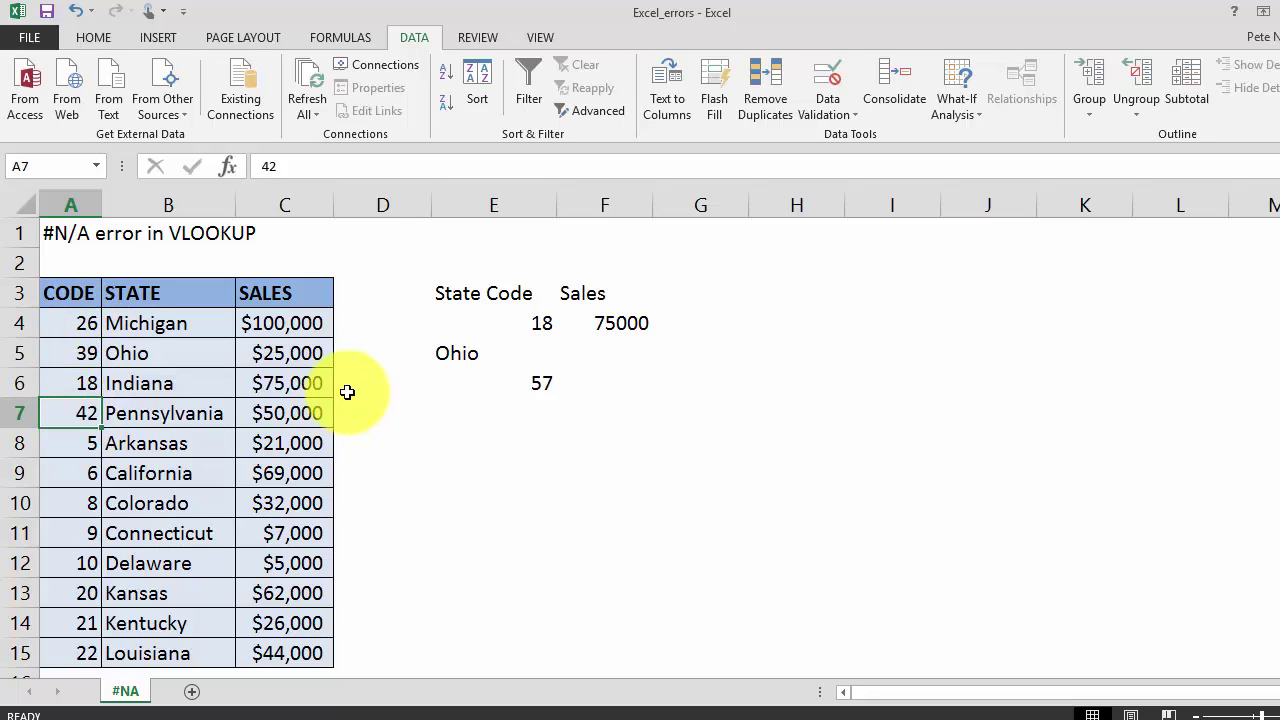
{"action": "left_click", "coordinate": [622, 322]}
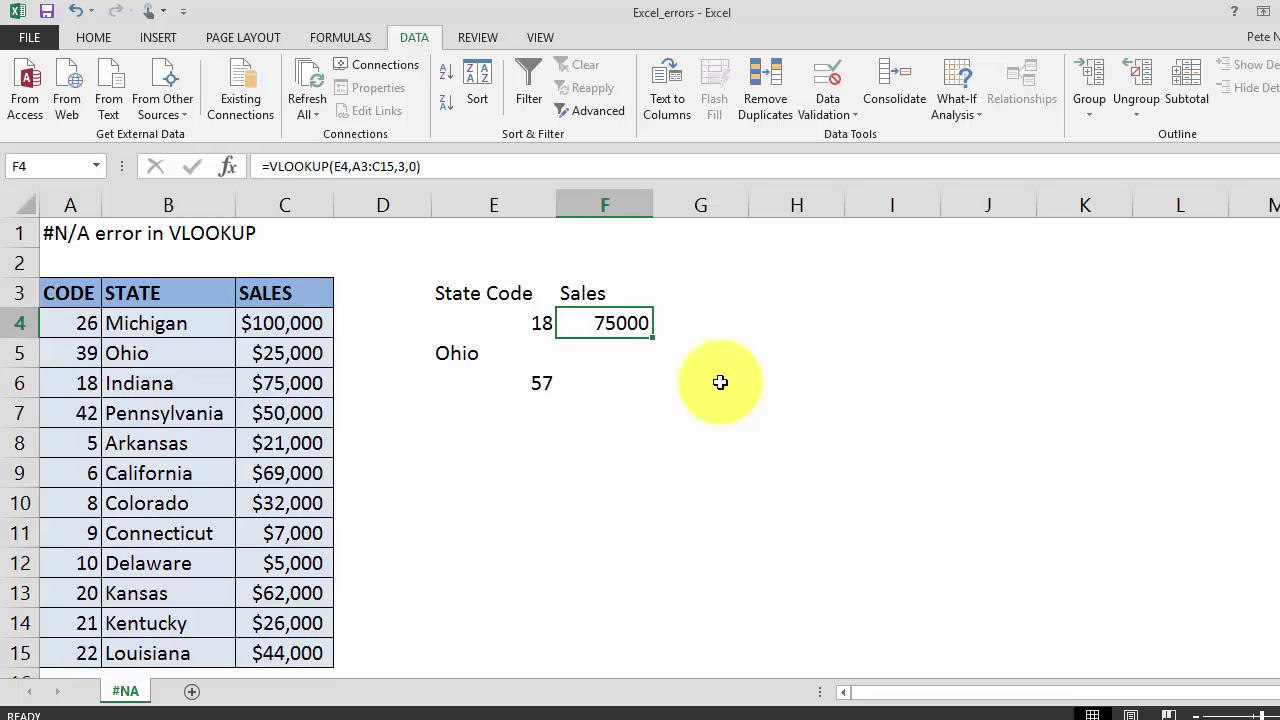
Enter =VLOOKUP(E5,B3:C16,2,0) in F5 to look up the sales for the state name in E5
{"action": "key", "text": "Down"}
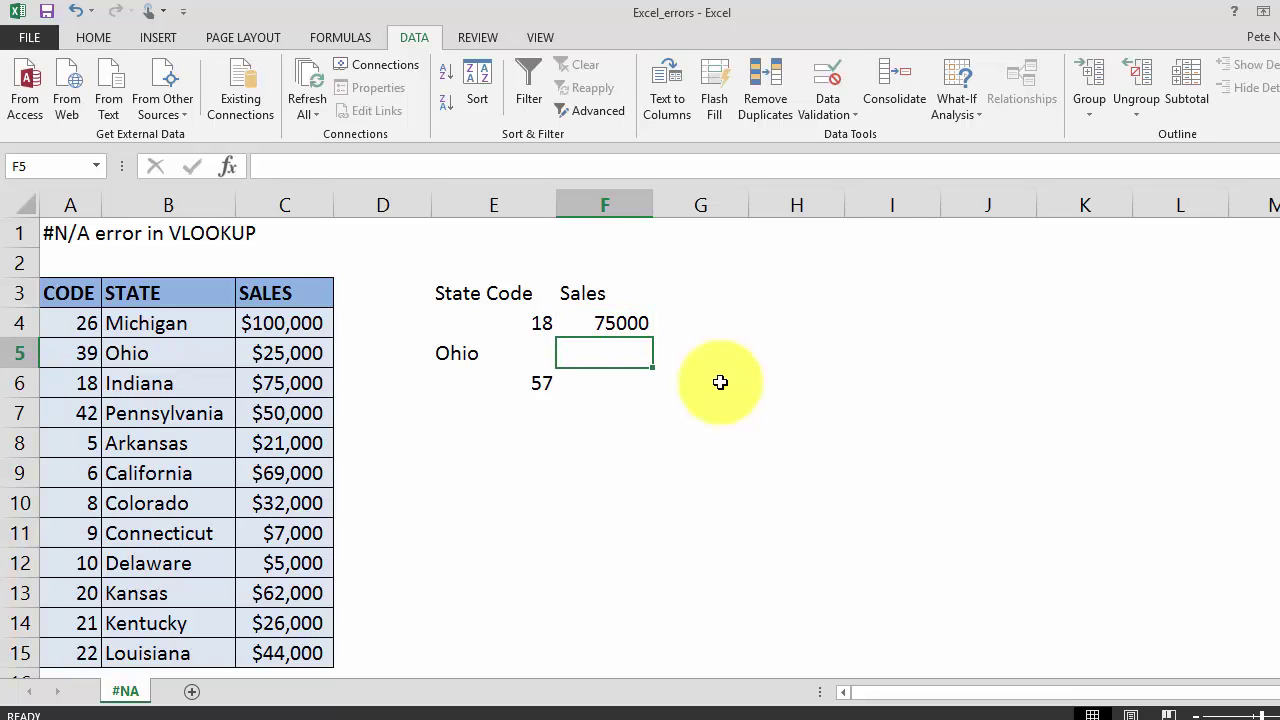
{"action": "type", "text": "="}
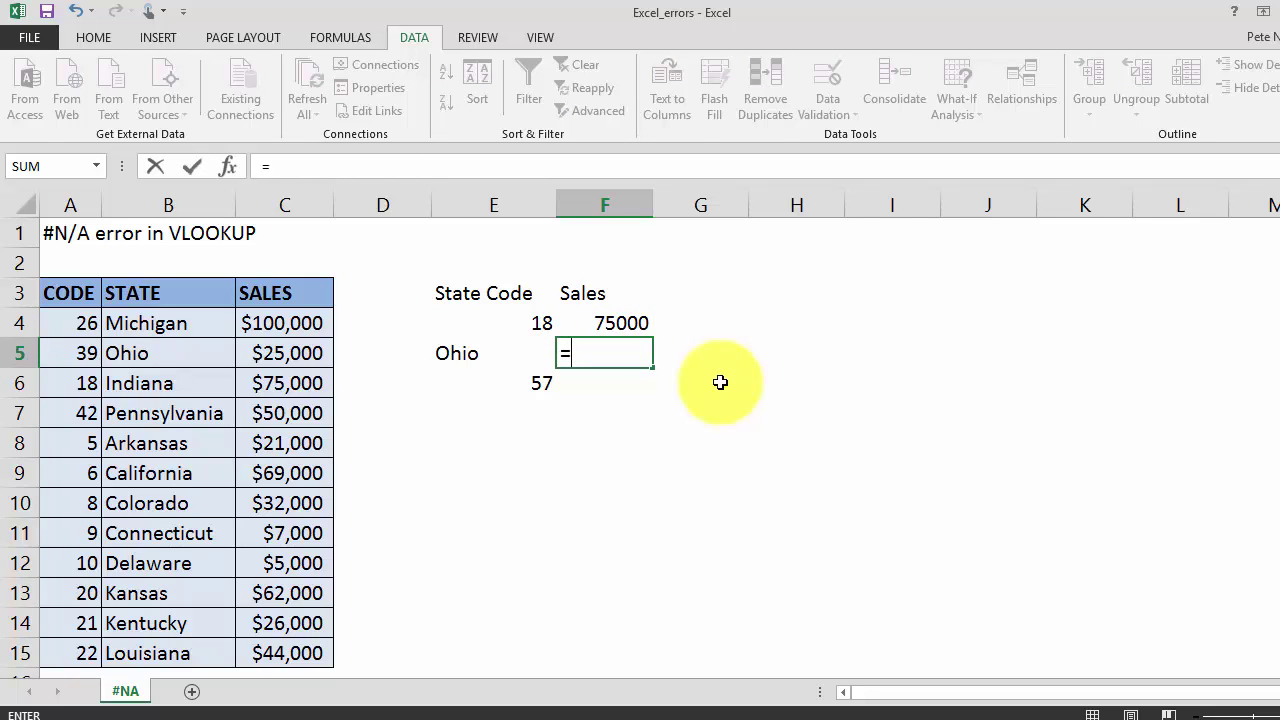
{"action": "type", "text": "VLOOKUP("}
{"action": "key", "text": "Return"}
{"action": "key", "text": "Return"}
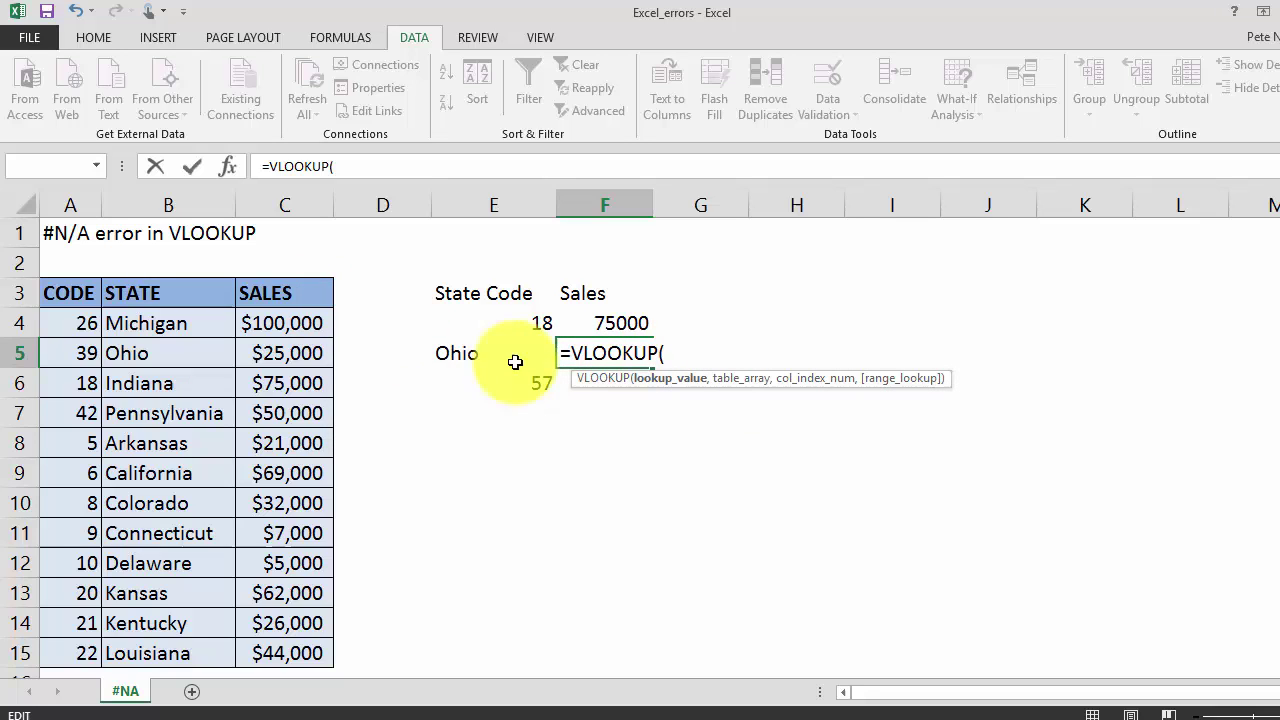
{"action": "left_click", "coordinate": [467, 353]}
{"action": "type", "text": ","}
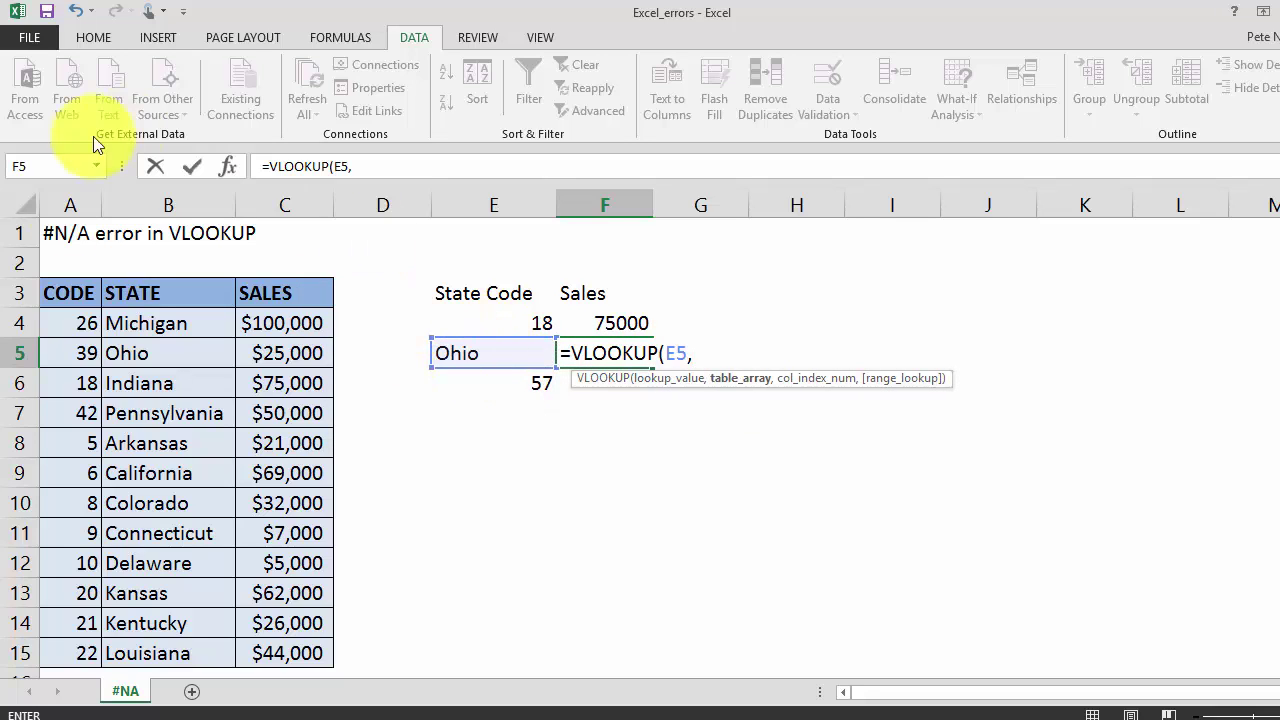
{"action": "left_click_drag", "start_coordinate": [63, 286], "coordinate": [265, 662]}
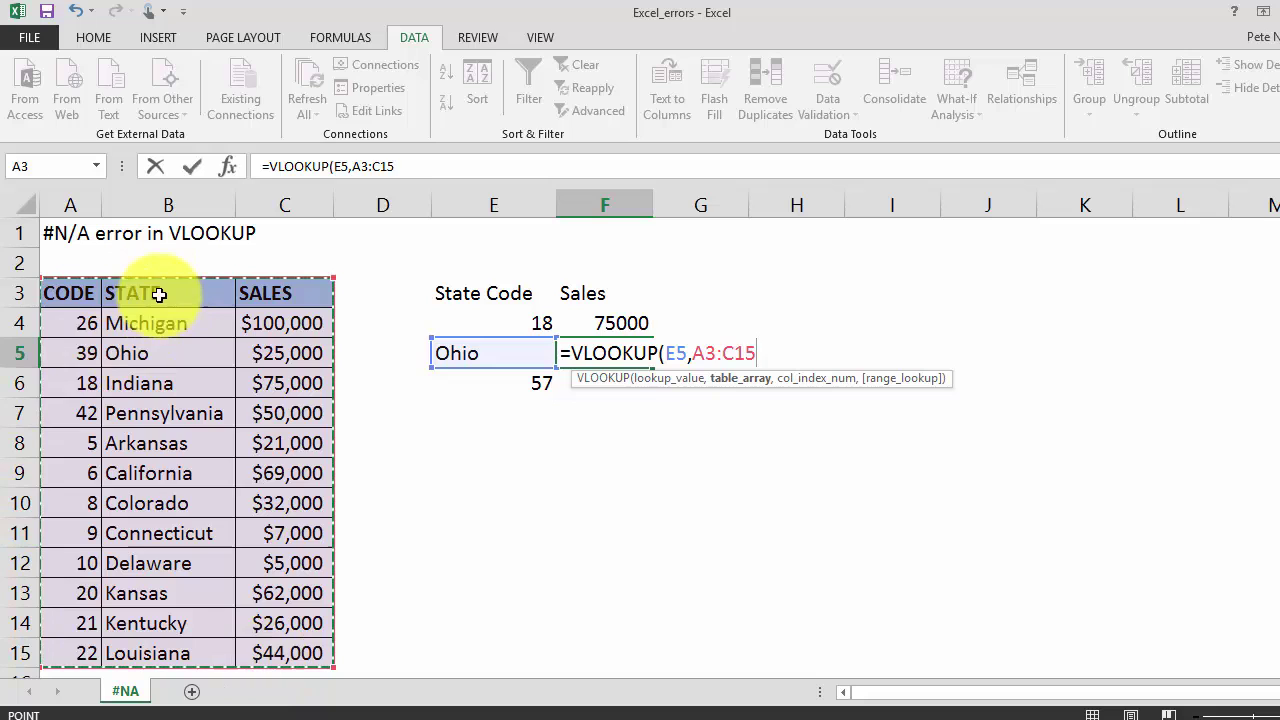
{"action": "left_click_drag", "start_coordinate": [149, 290], "coordinate": [286, 668]}
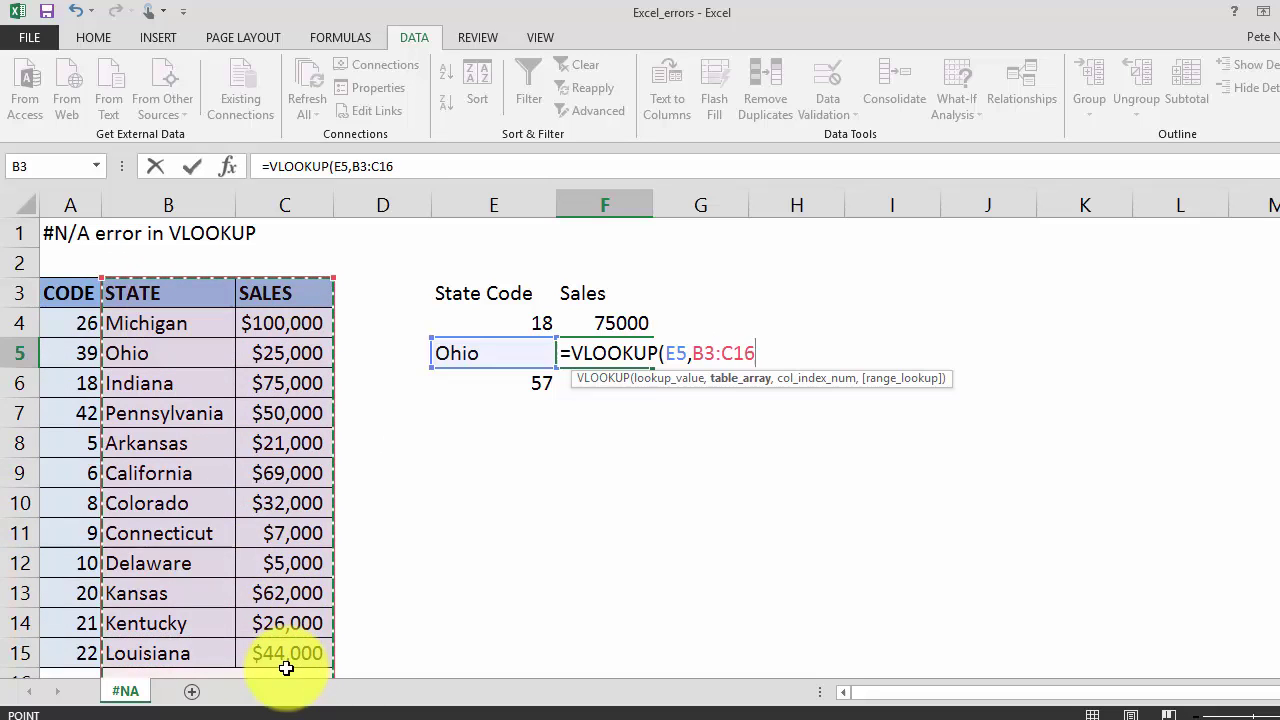
{"action": "type", "text": ",2,0"}
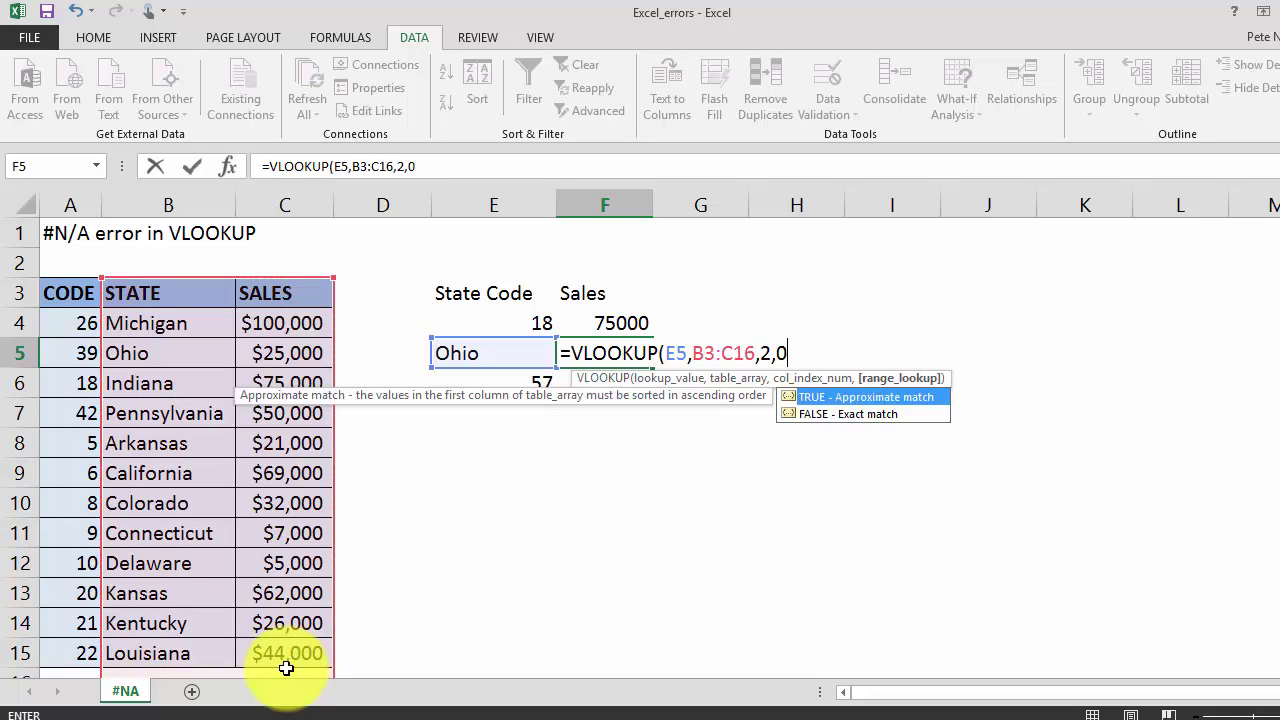
{"action": "type", "text": ")"}
{"action": "key", "text": "Return"}
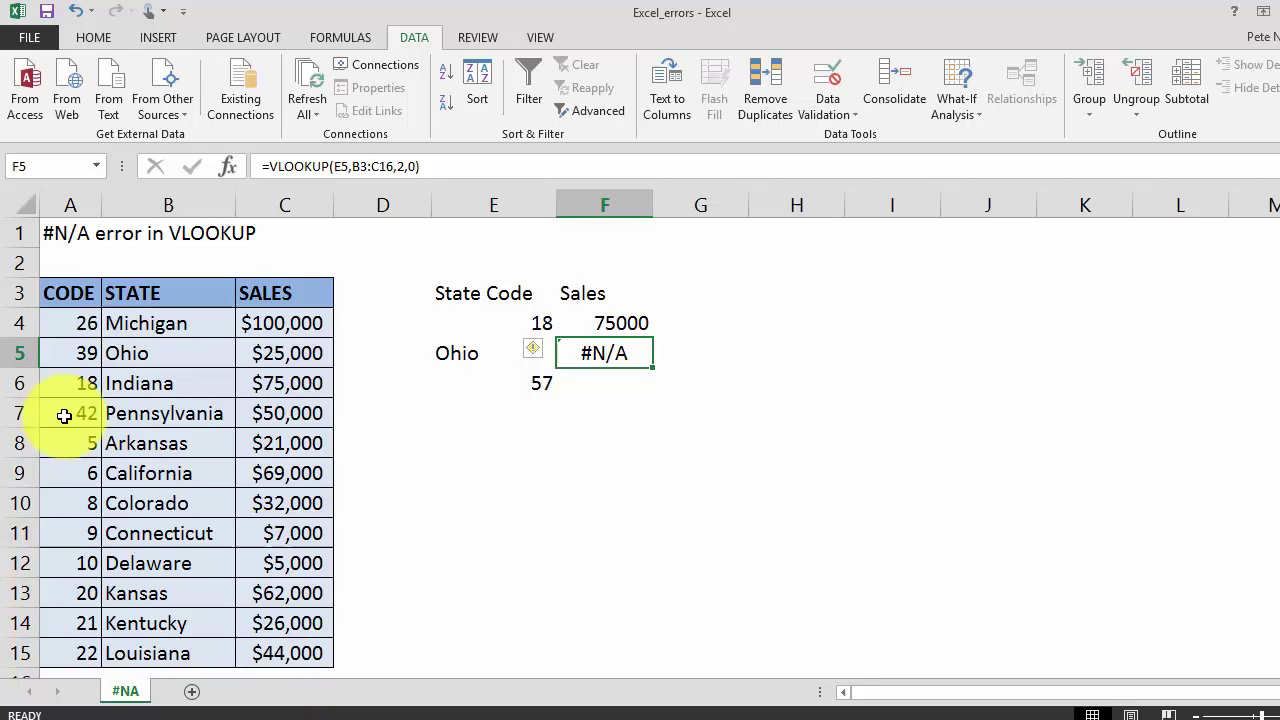
Enter =LEN(E5) in G5 to count the characters of the lookup state name
{"action": "left_click", "coordinate": [177, 360]}
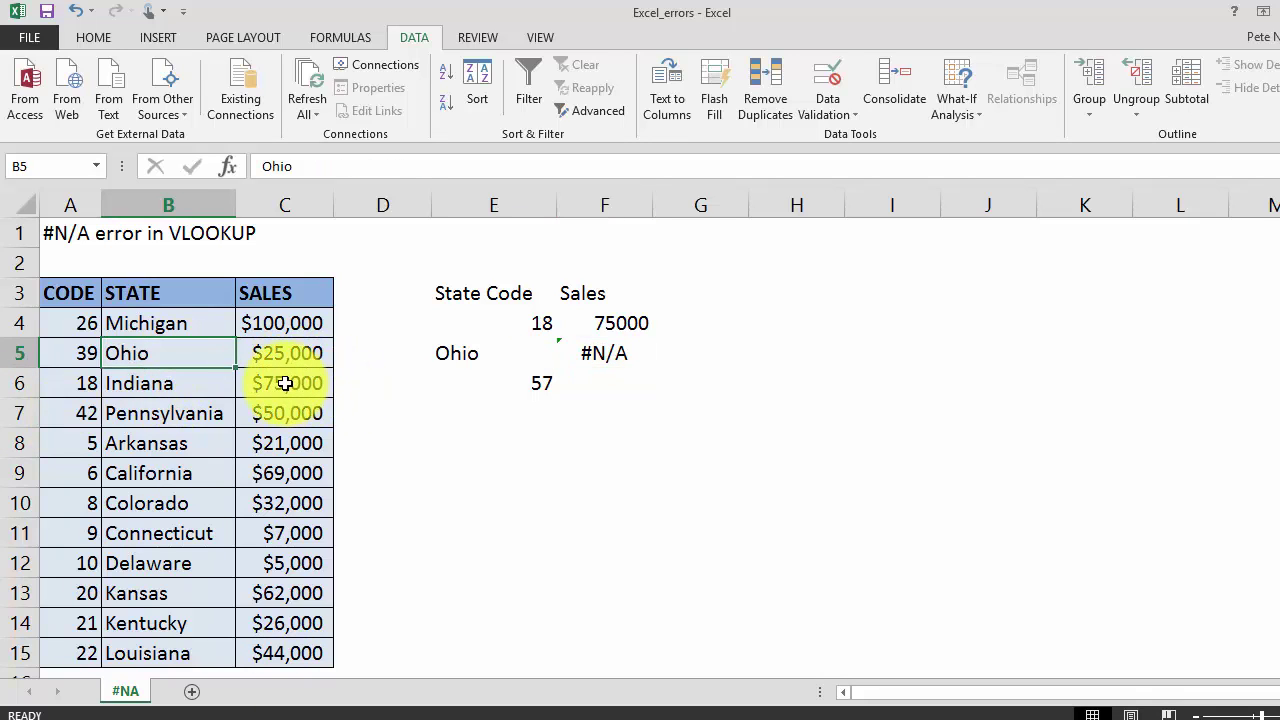
{"action": "left_click", "coordinate": [695, 352]}
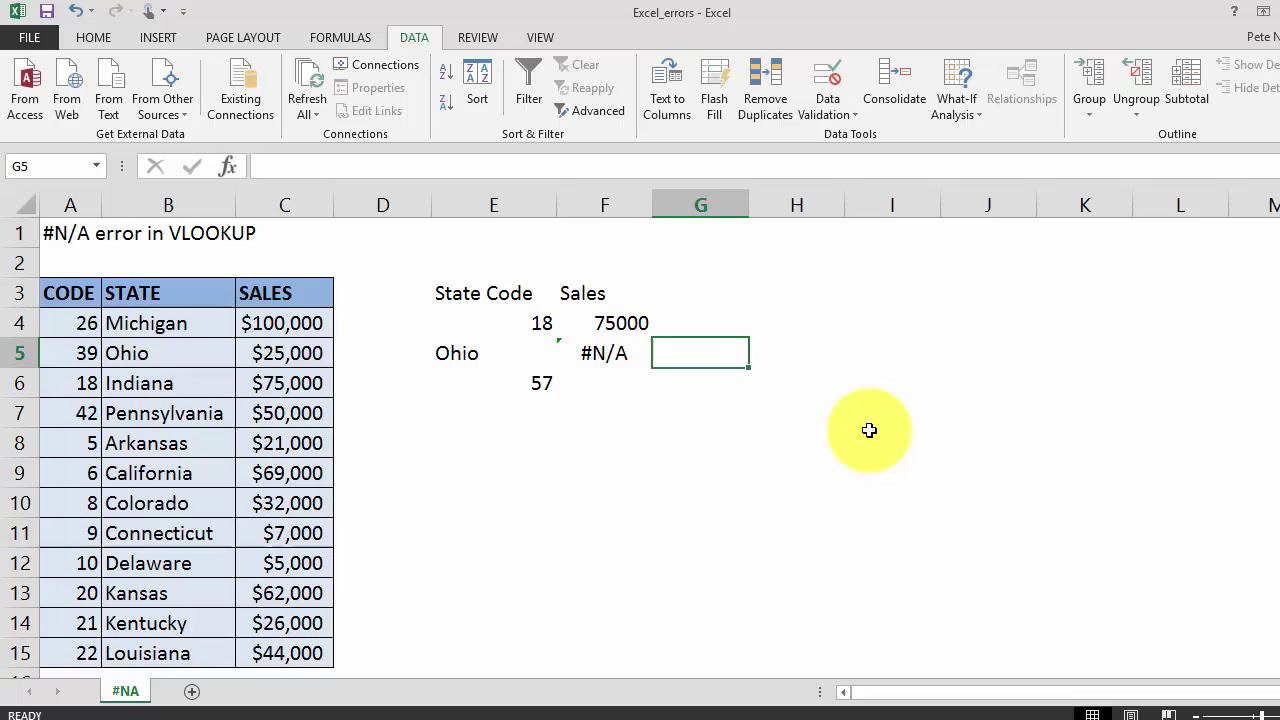
{"action": "type", "text": "=len"}
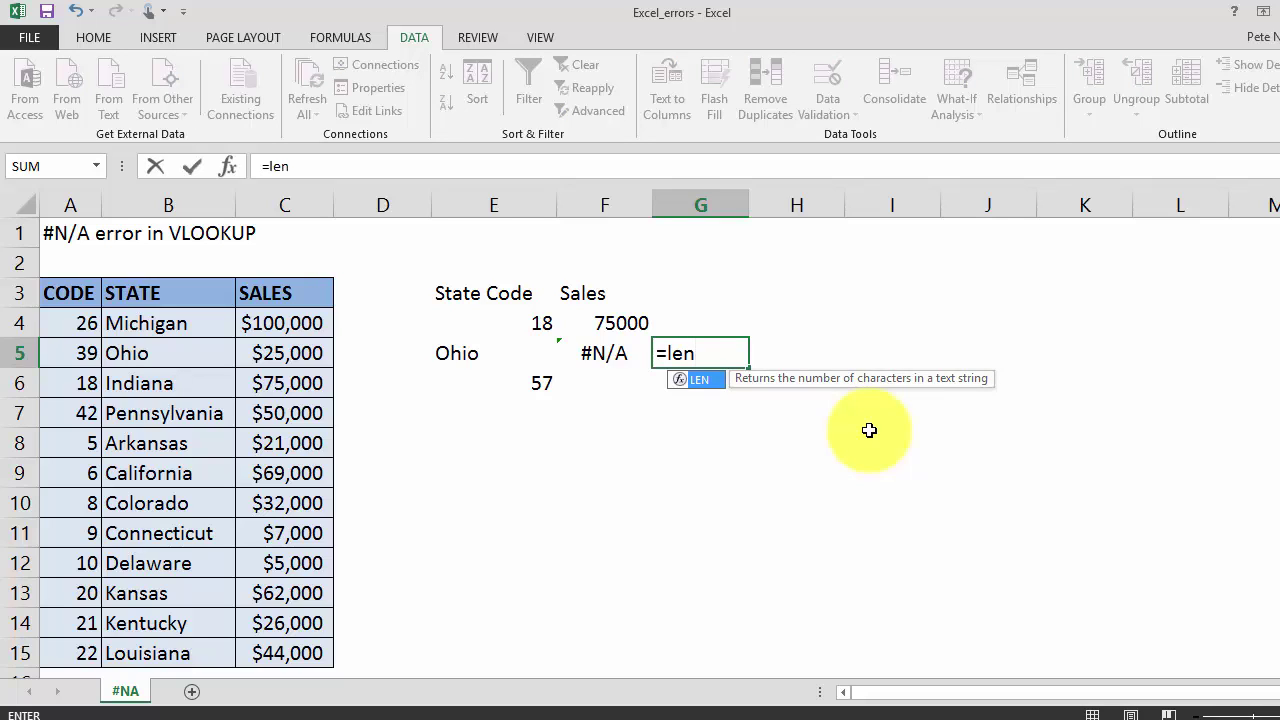
{"action": "key", "text": "Tab"}
{"action": "key", "text": "Left"}
{"action": "key", "text": "Left"}
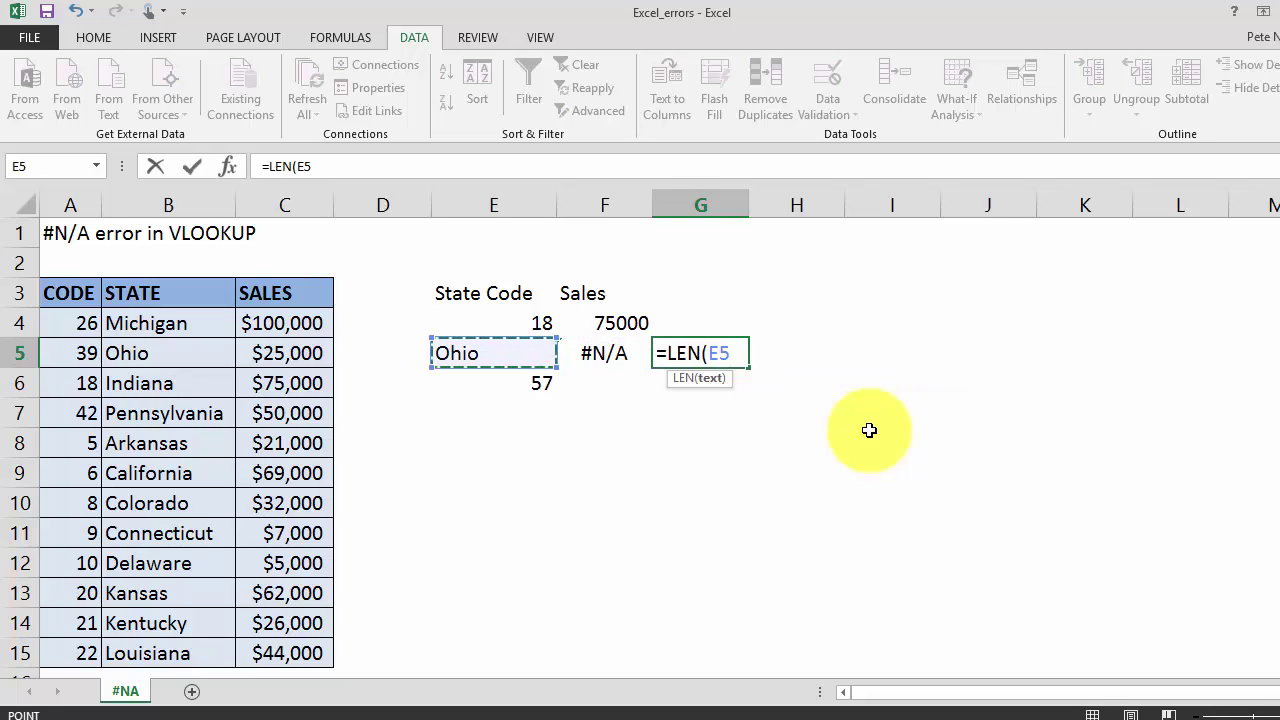
{"action": "type", "text": ")"}
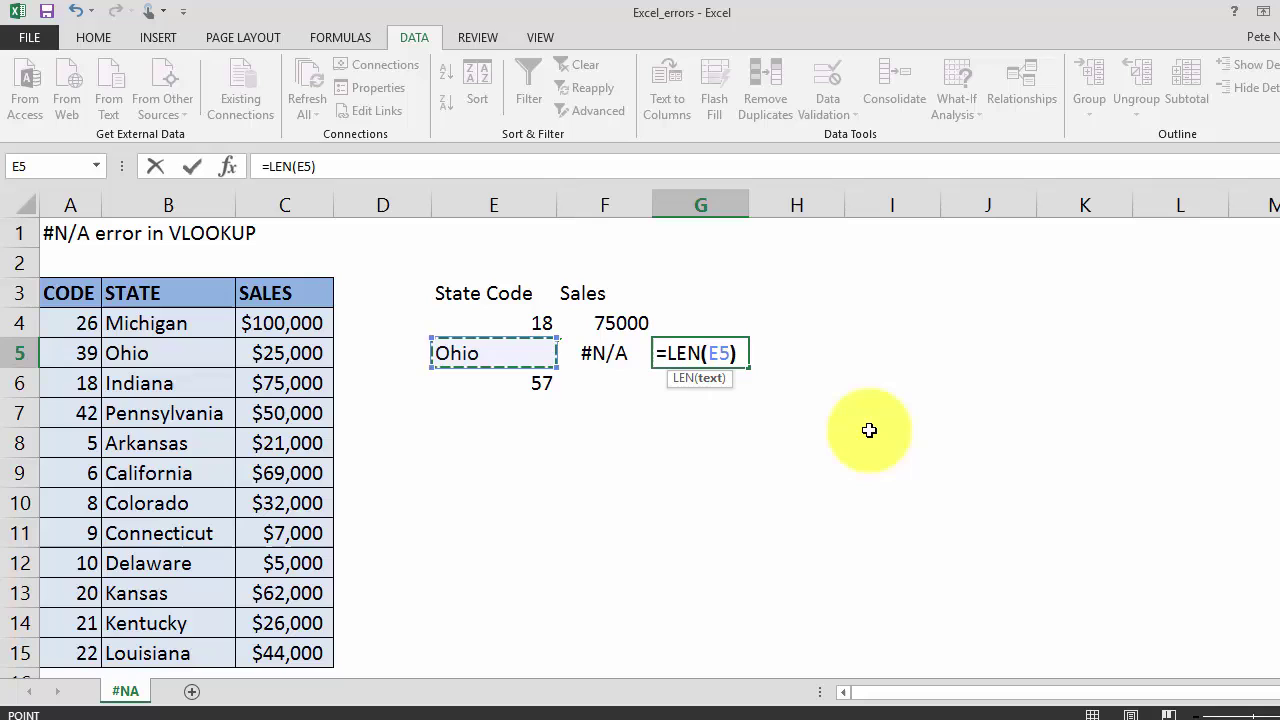
{"action": "key", "text": "Return"}
Enter =LEN(B5) in D5 to count the characters of the state name in the table
{"action": "key", "text": "Up"}
{"action": "key", "text": "Left"}
{"action": "key", "text": "Left"}
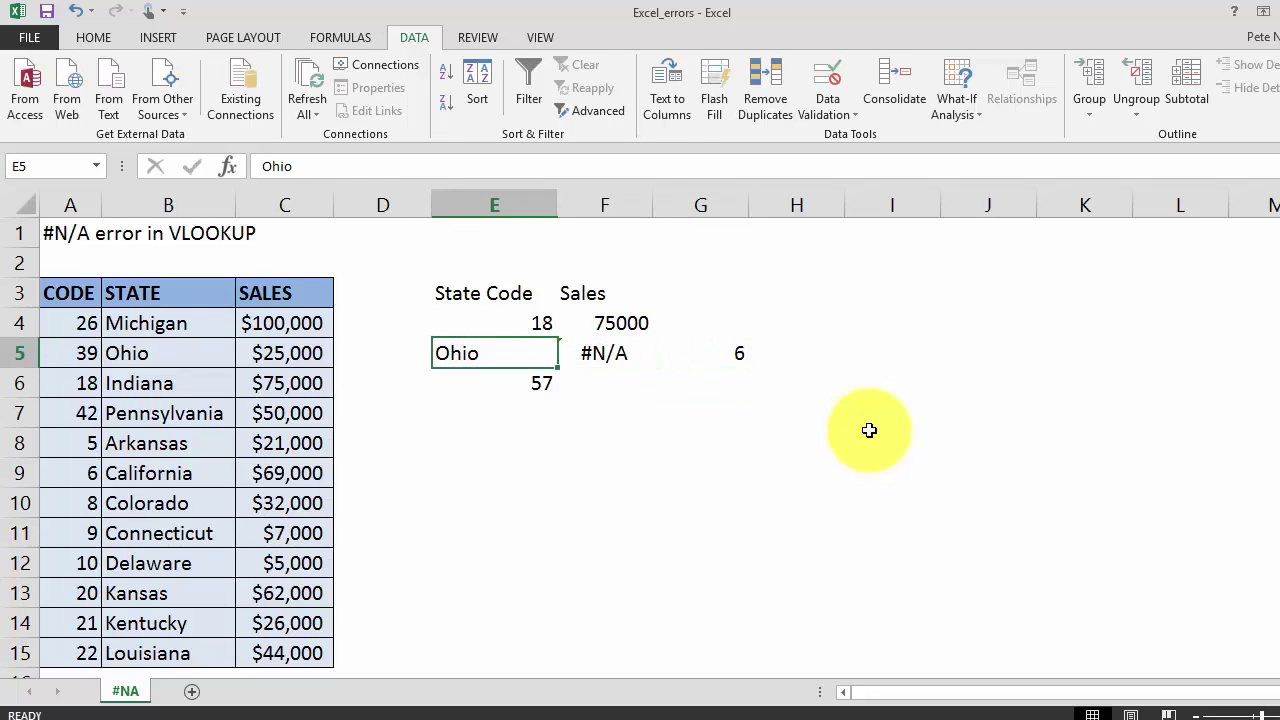
{"action": "key", "text": "Left"}
{"action": "type", "text": "=len"}
{"action": "key", "text": "Tab"}
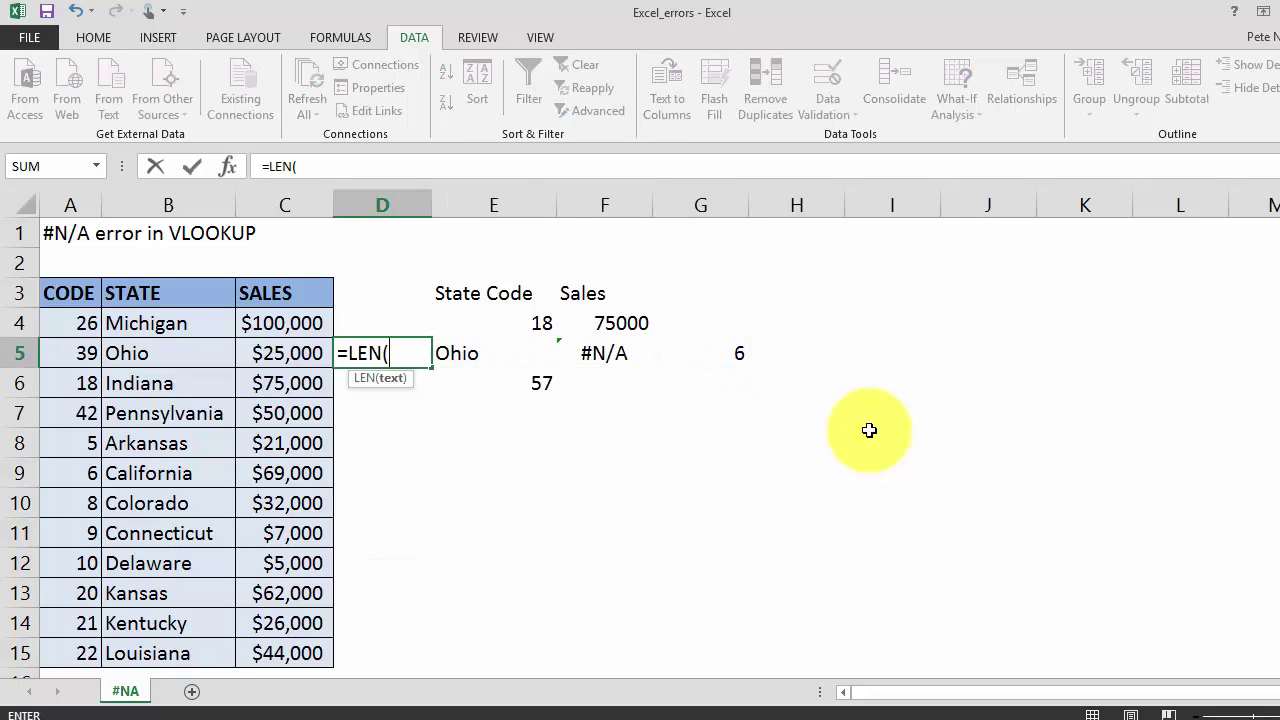
{"action": "key", "text": "Left"}
{"action": "key", "text": "Left"}
{"action": "type", "text": ")"}
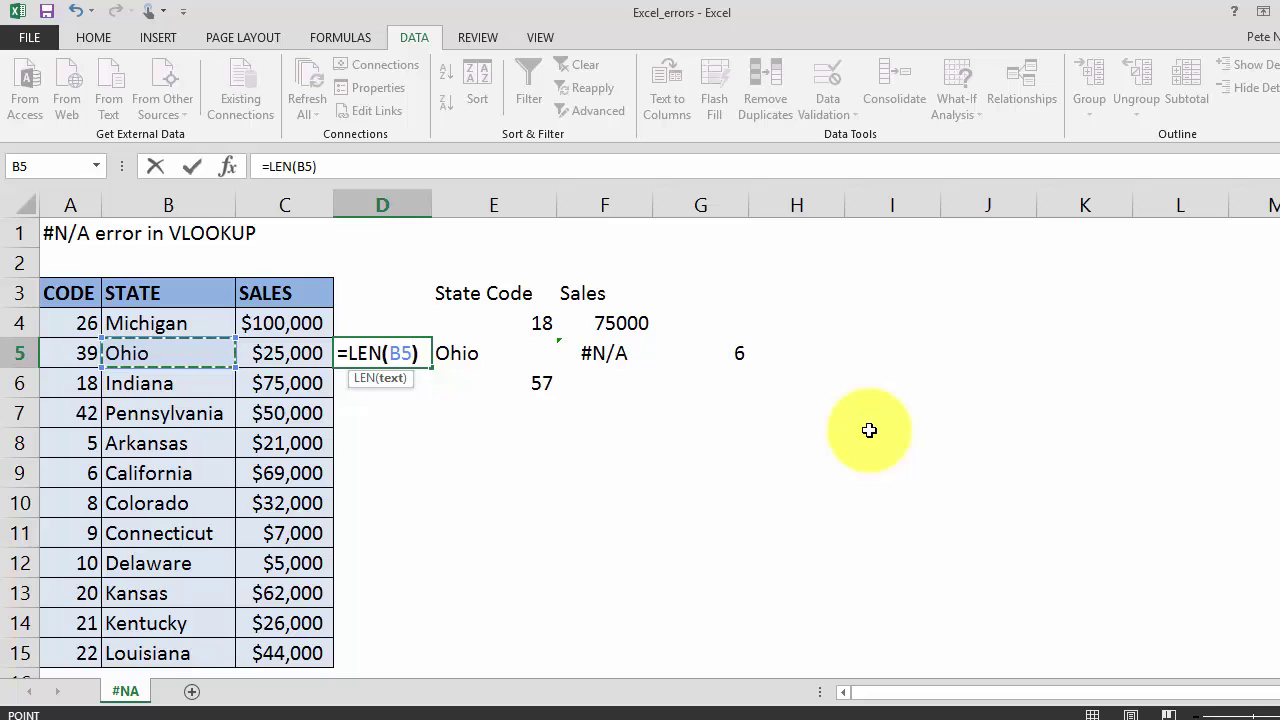
{"action": "key", "text": "Return"}
Compare the character counts in G5 and D5 for the lookup name and the table name
{"action": "key", "text": "Up"}
{"action": "key", "text": "Right"}
{"action": "key", "text": "Right"}
{"action": "key", "text": "Right"}
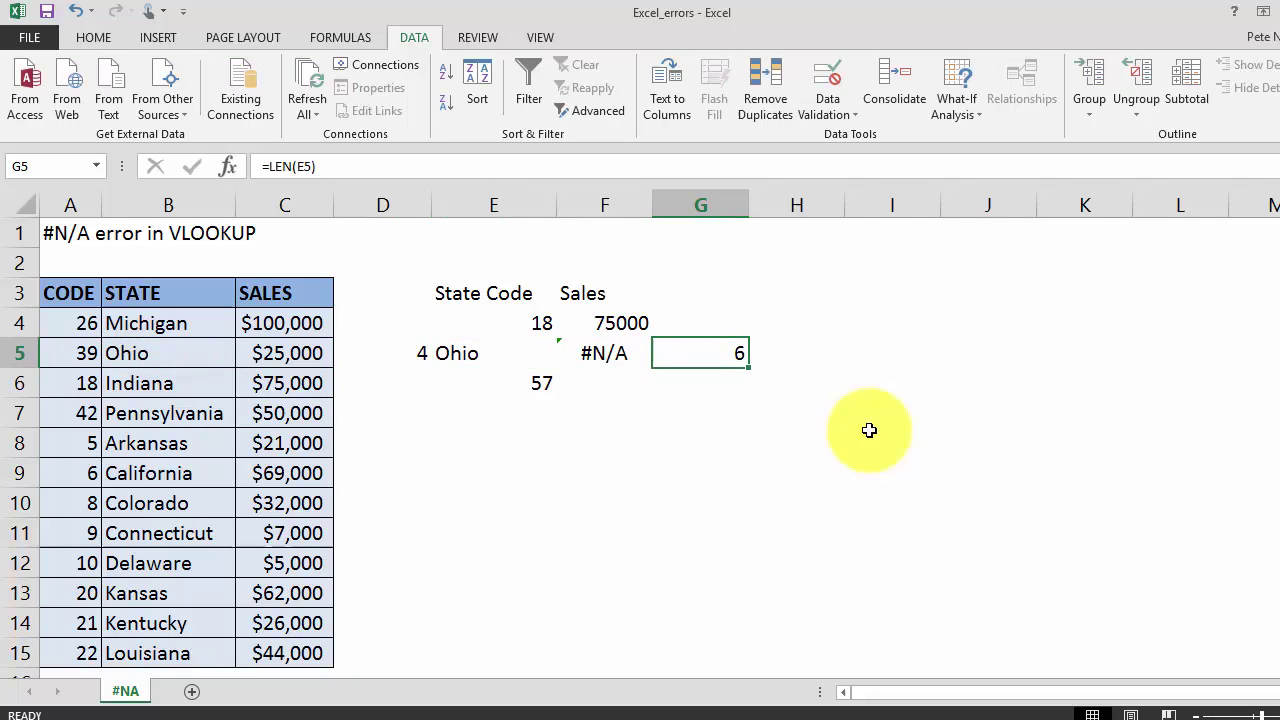
{"action": "key", "text": "Left"}
{"action": "key", "text": "Left"}
{"action": "key", "text": "Left"}
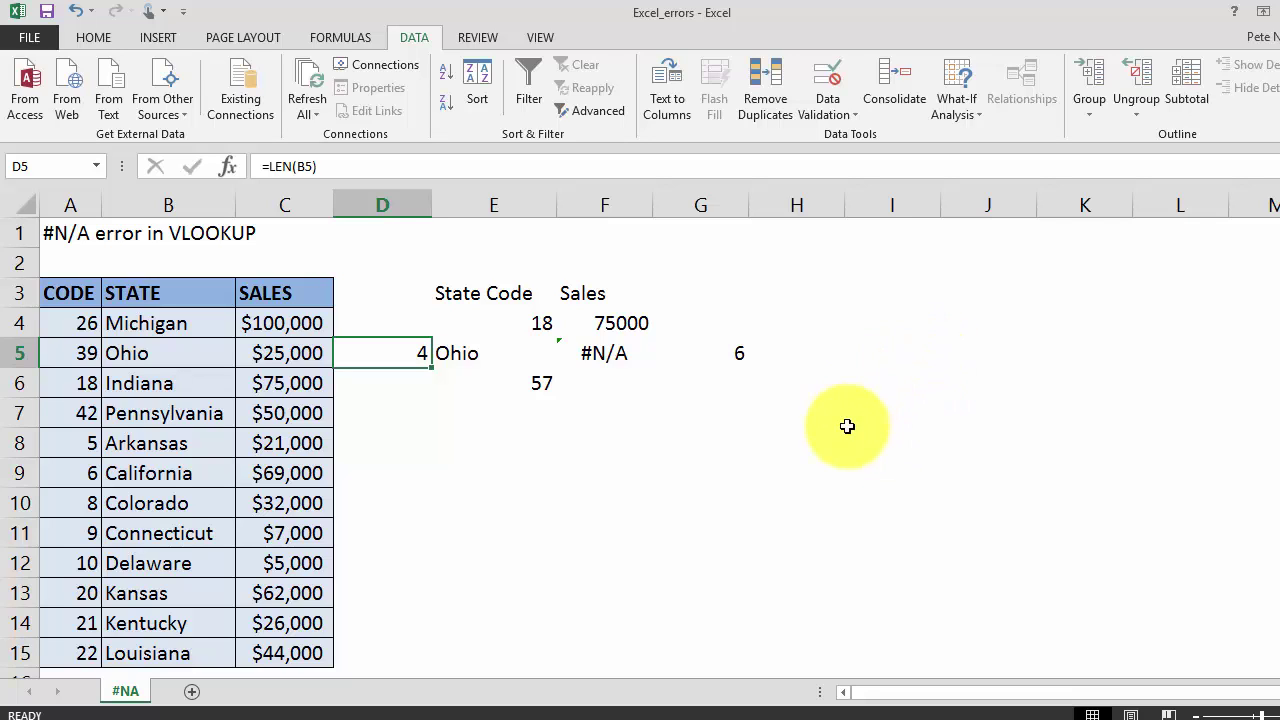
Inspect the contents of E5 for extra spaces after the state name
{"action": "left_click", "coordinate": [490, 356]}
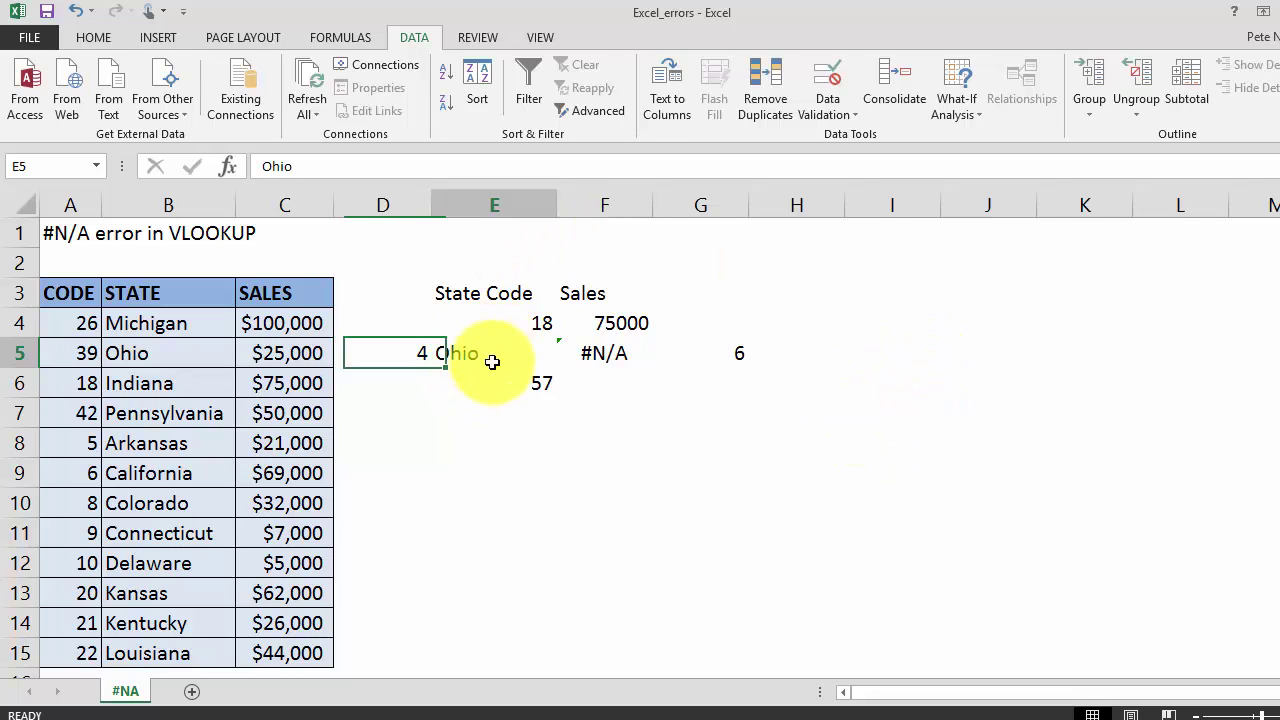
{"action": "double_click", "coordinate": [545, 354]}
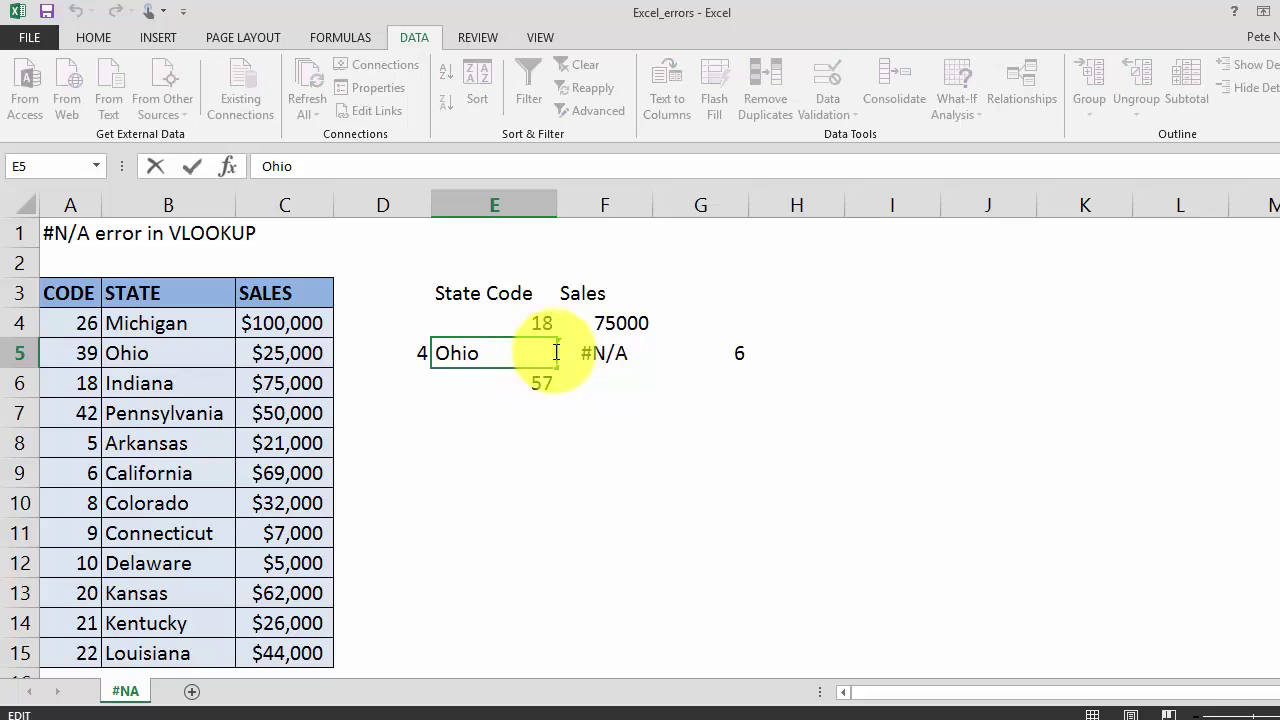
{"action": "key", "text": "Left"}
{"action": "key", "text": "Left"}
{"action": "key", "text": "Right"}
{"action": "key", "text": "Right"}
{"action": "key", "text": "Tab"}
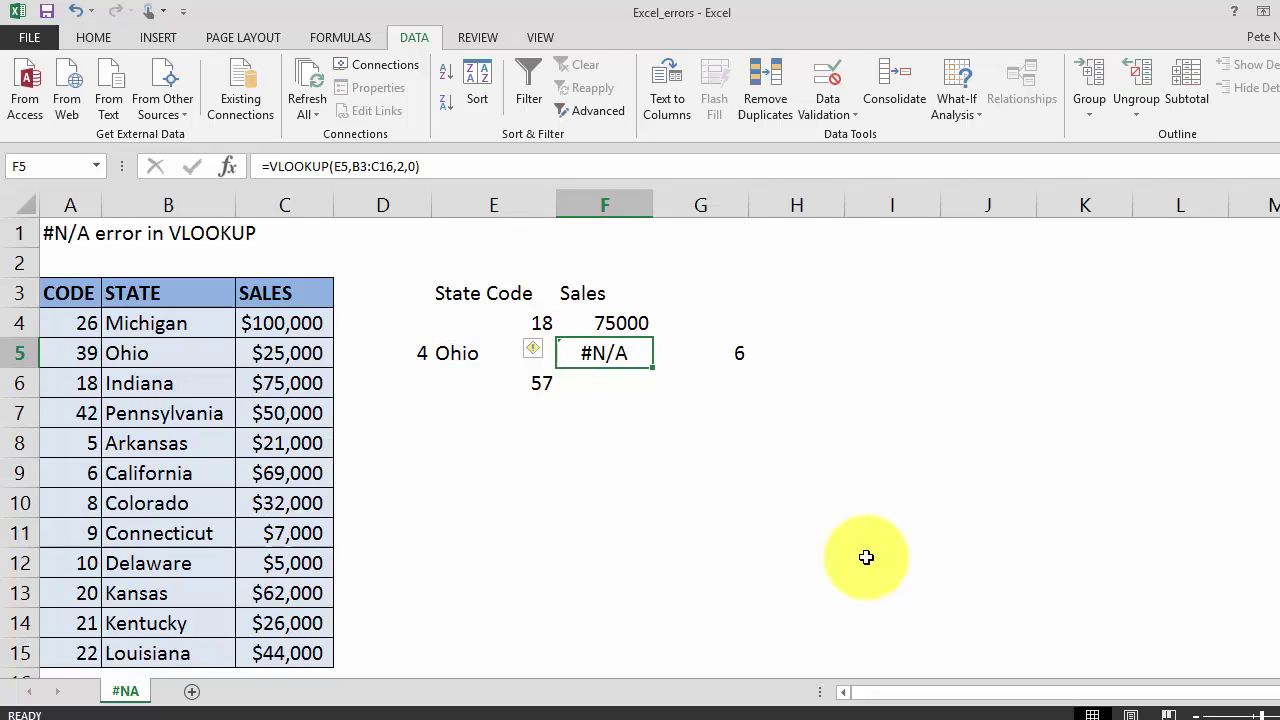
Wrap the lookup value in F5 with TRIM so the formula reads =VLOOKUP(TRIM(E5),B3:C16,2,0)
{"action": "left_click", "coordinate": [334, 166]}
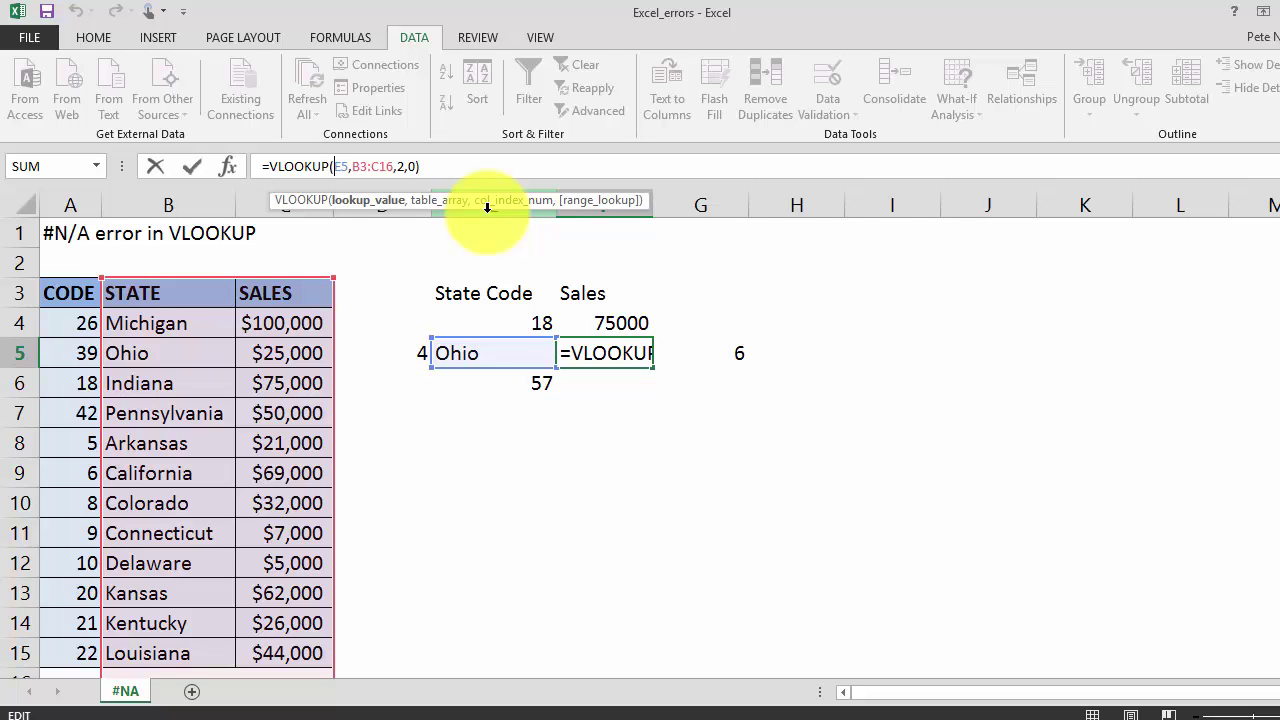
{"action": "type", "text": "trim"}
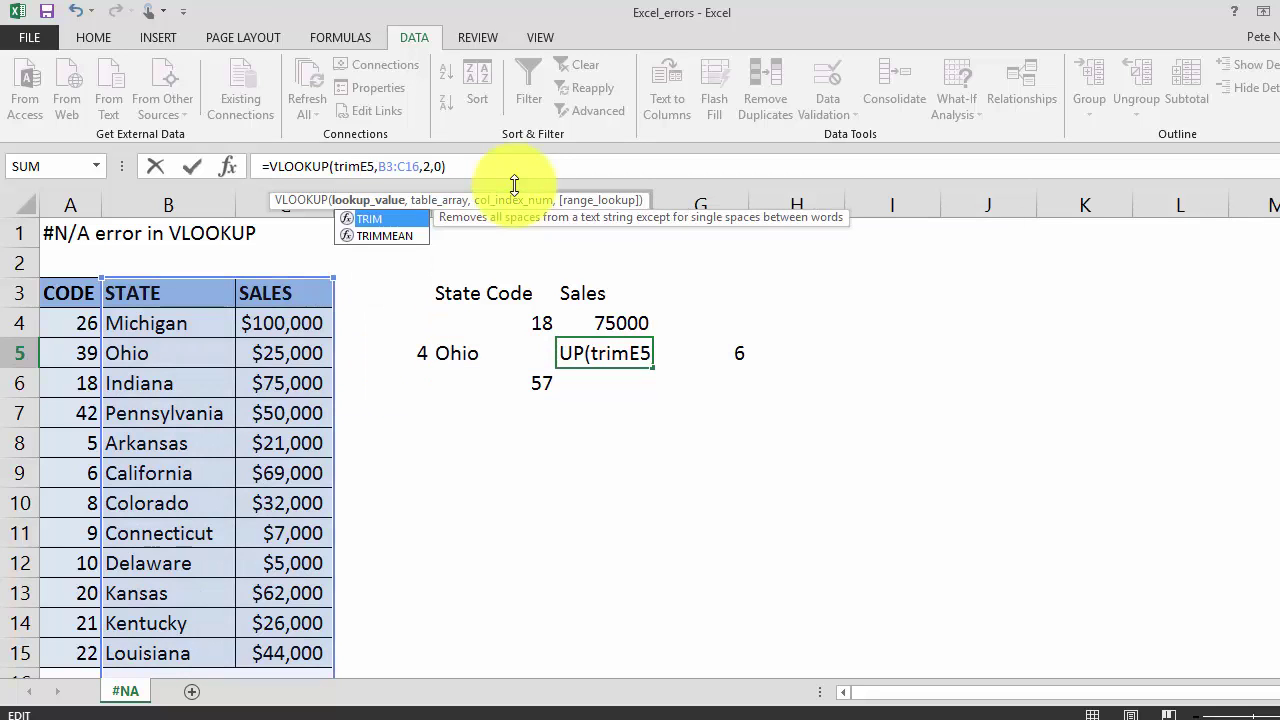
{"action": "key", "text": "Tab"}
{"action": "key", "text": "Right"}
{"action": "key", "text": "Right"}
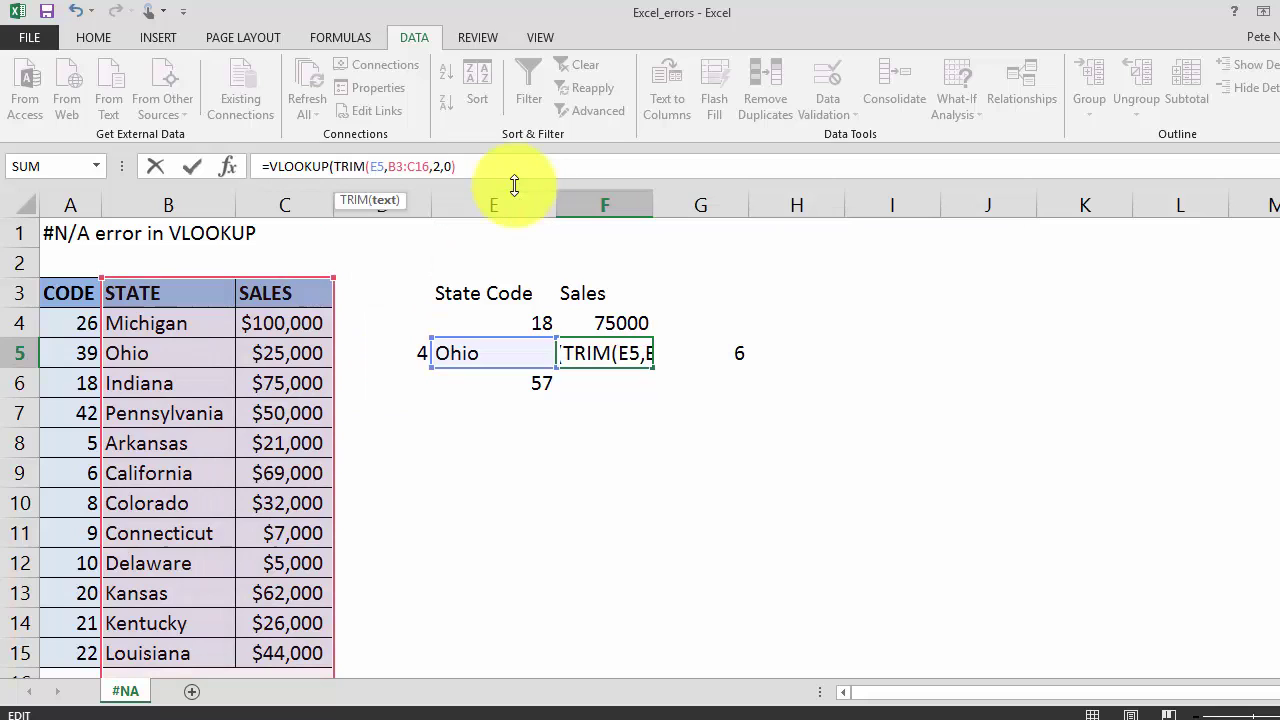
{"action": "type", "text": ")"}
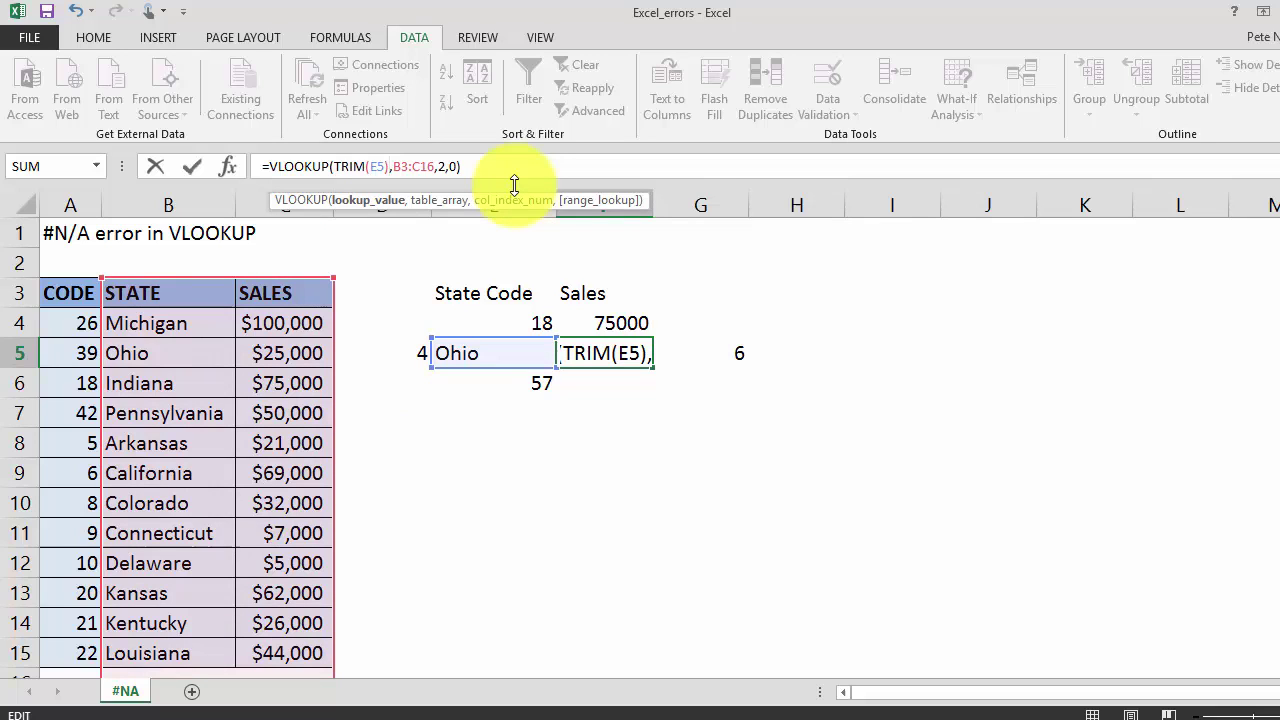
{"action": "key", "text": "ctrl+Return"}
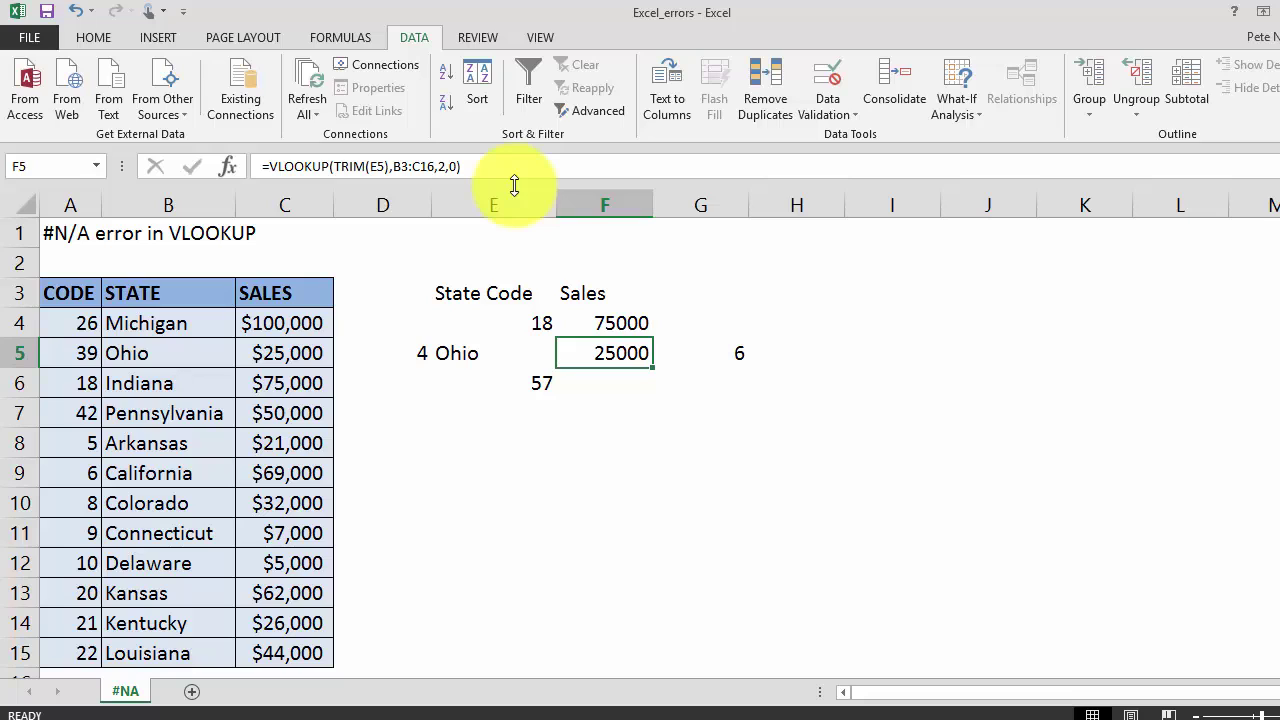
Enter =VLOOKUP(E6,A3:C15,3,0) in F6 to look up the sales for the state code in E6
{"action": "key", "text": "Down"}
{"action": "type", "text": "=vk"}
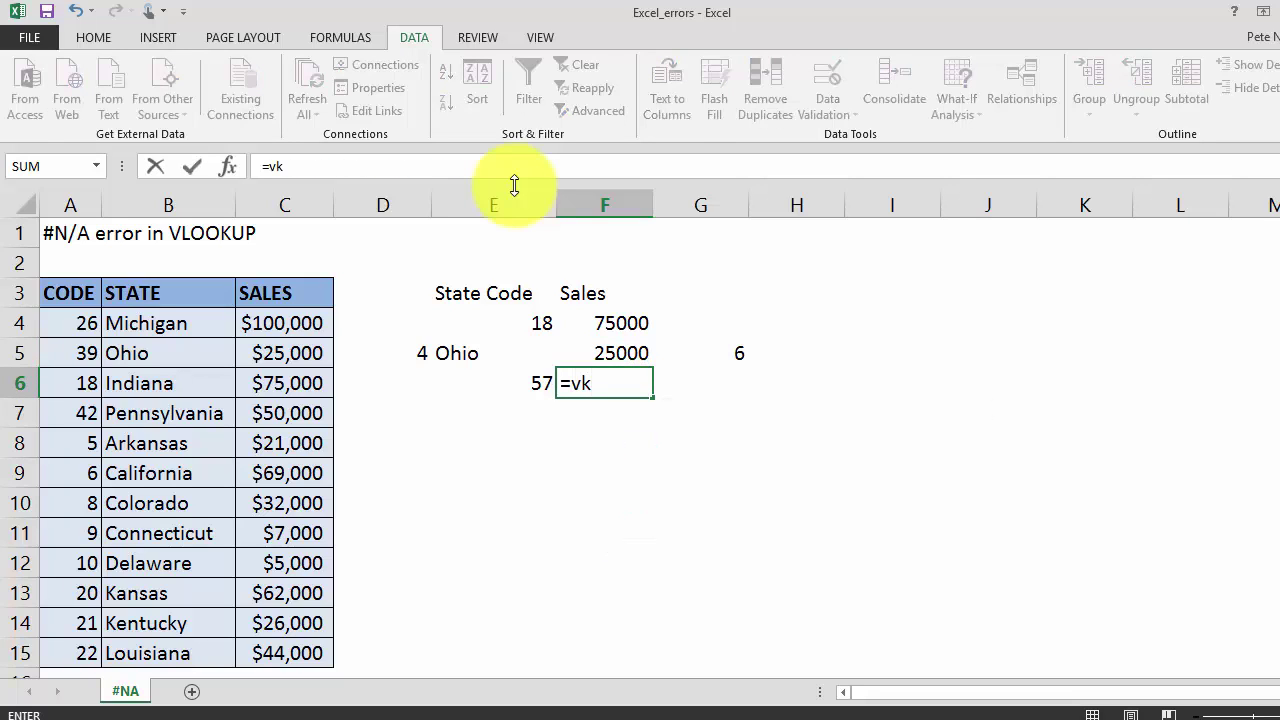
{"action": "key", "text": "BackSpace"}
{"action": "type", "text": "l"}
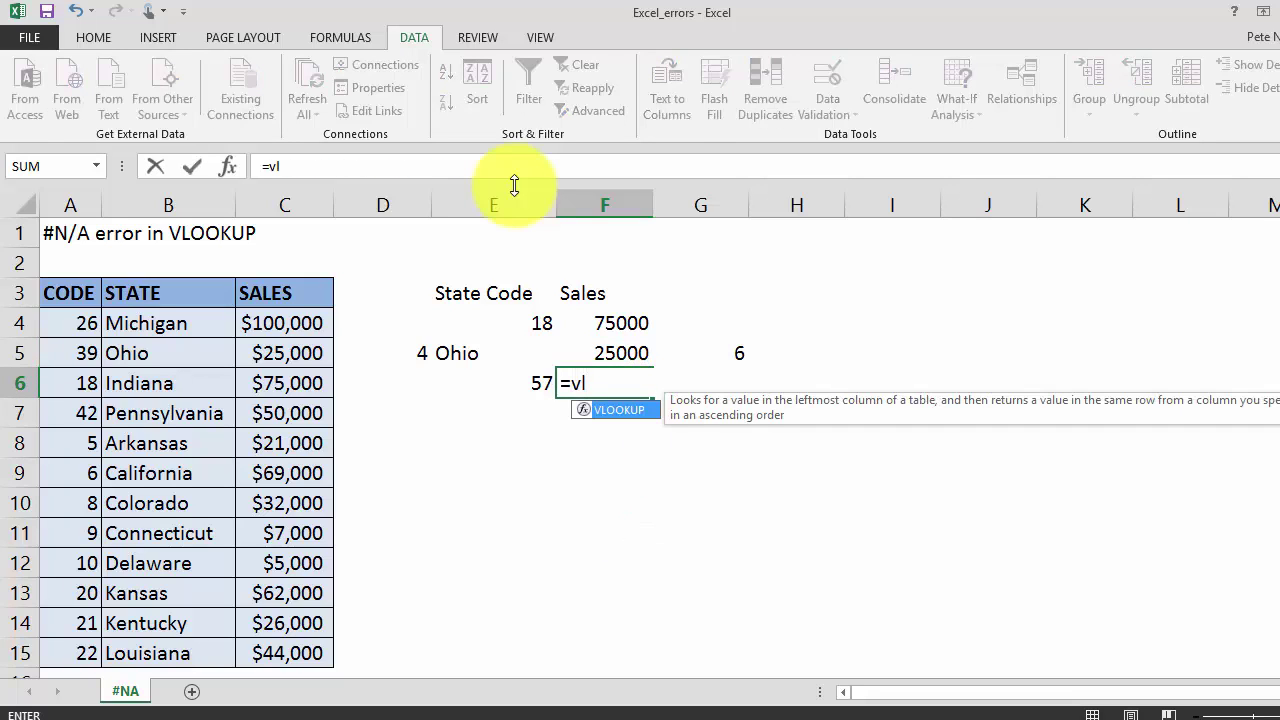
{"action": "key", "text": "Tab"}
{"action": "left_click", "coordinate": [506, 383]}
{"action": "type", "text": ","}
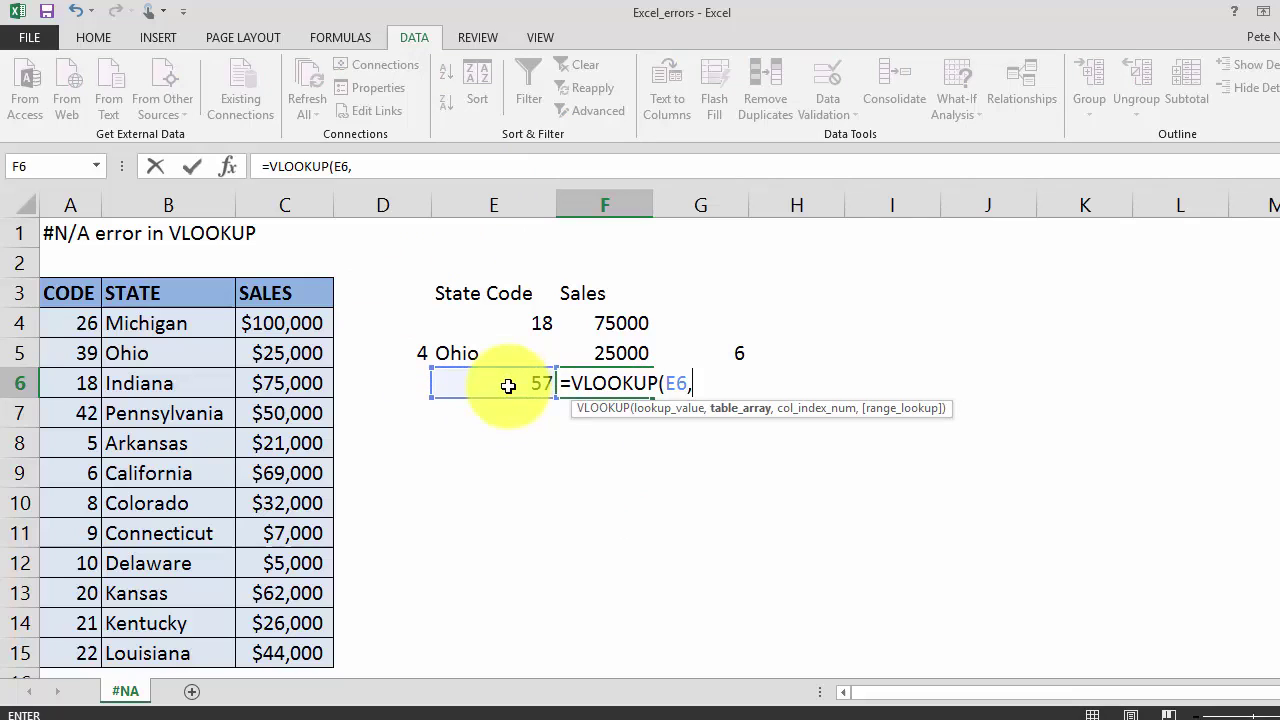
{"action": "left_click", "coordinate": [70, 263]}
{"action": "left_click_drag", "start_coordinate": [70, 293], "coordinate": [293, 651]}
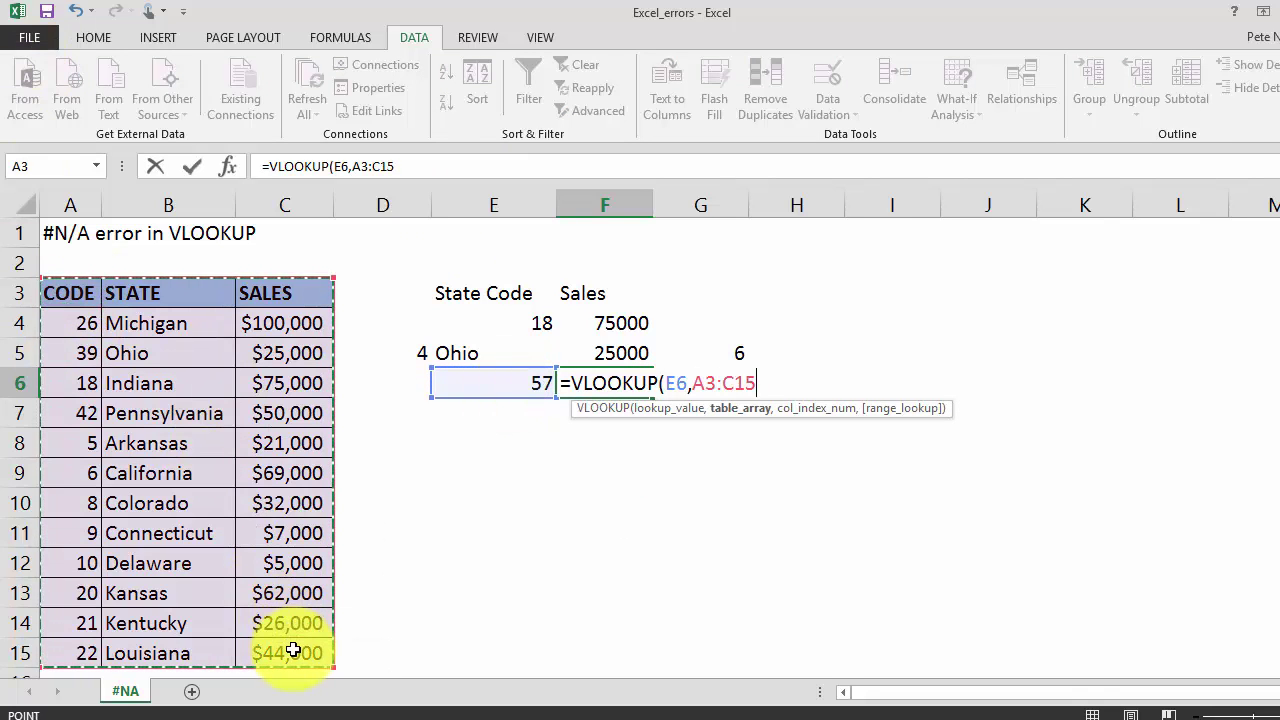
{"action": "type", "text": ",3,0)"}
{"action": "key", "text": "Return"}
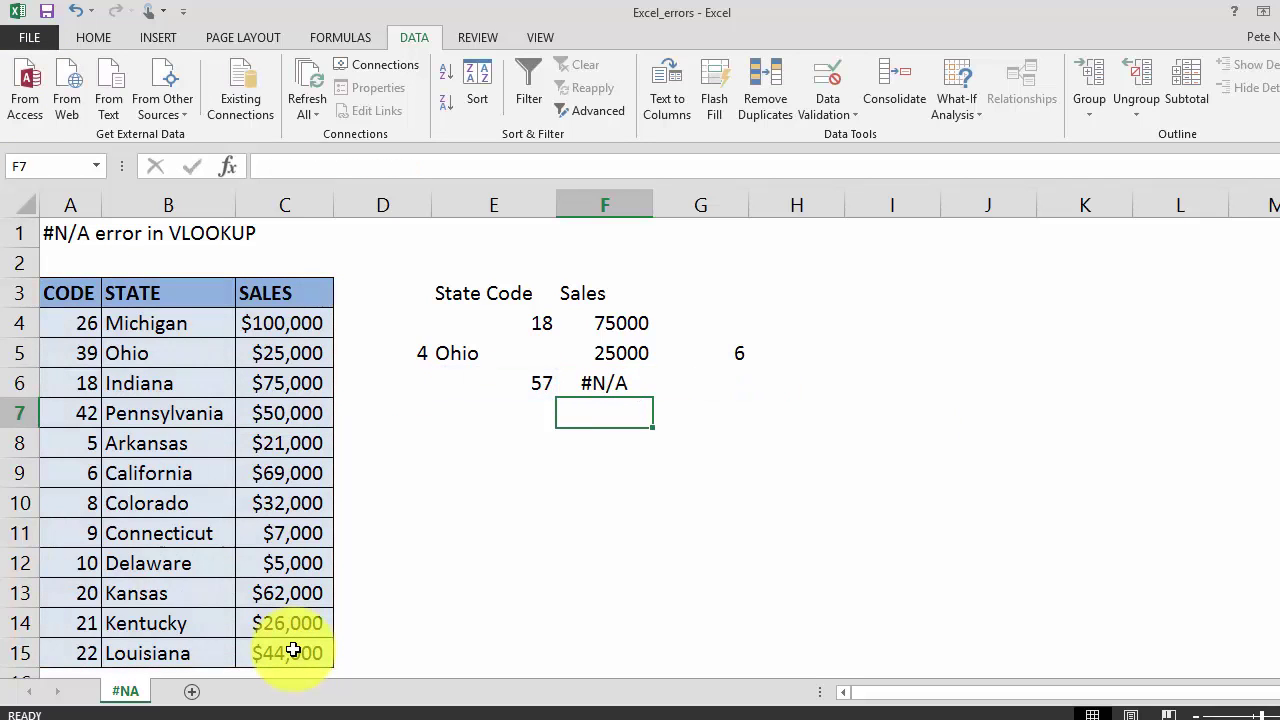
{"action": "key", "text": "Up"}
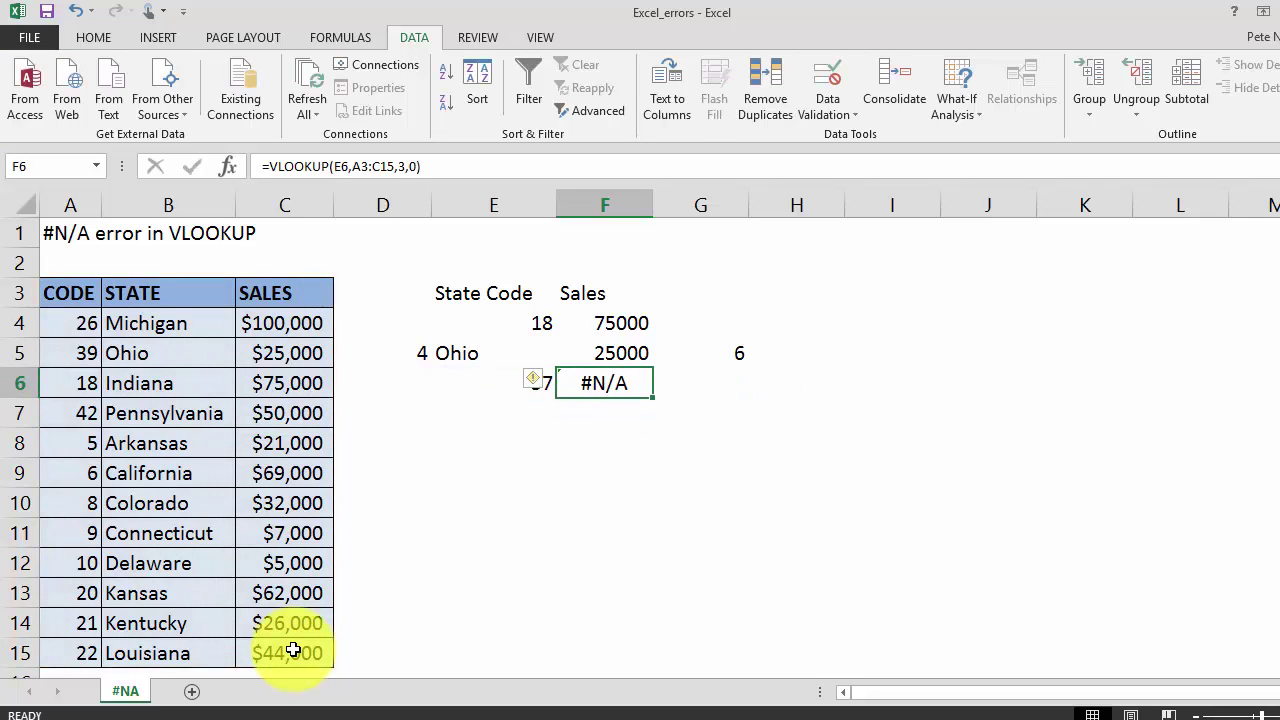
Check whether the state code in E6 exists in the CODE column of the table
{"action": "left_click", "coordinate": [742, 376]}
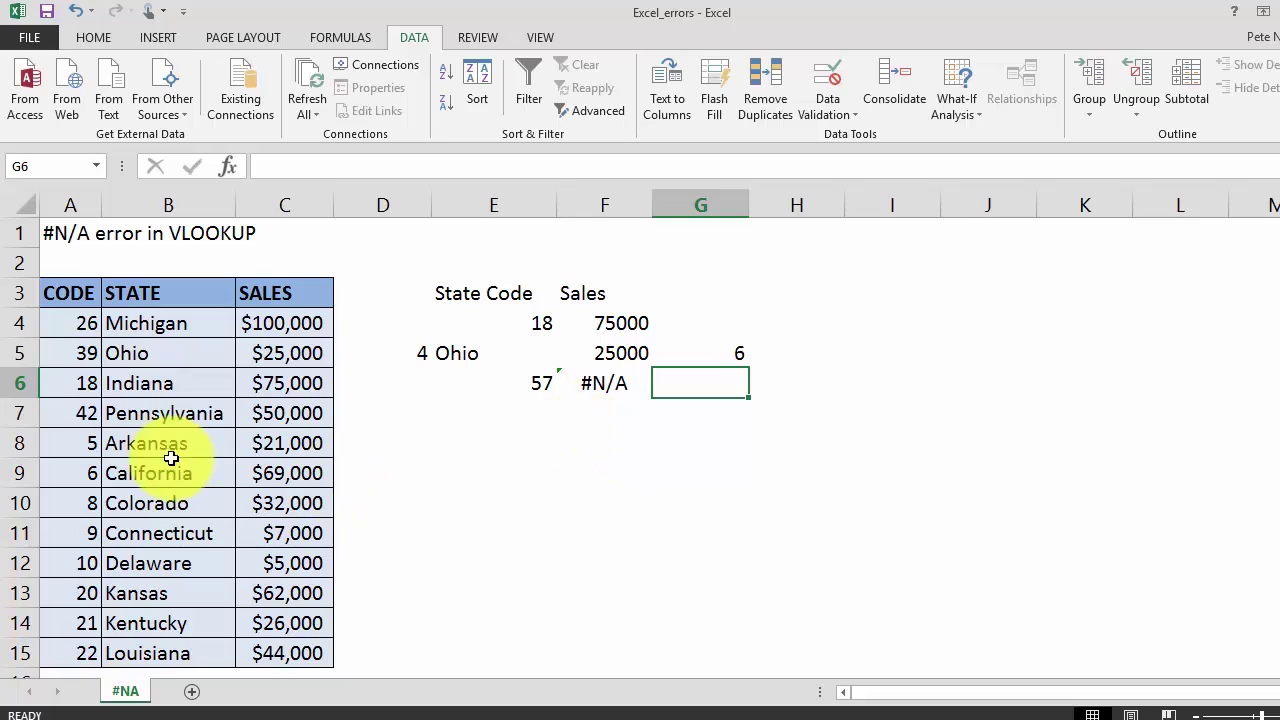
{"action": "left_click", "coordinate": [62, 292]}
{"action": "left_click", "coordinate": [74, 323]}
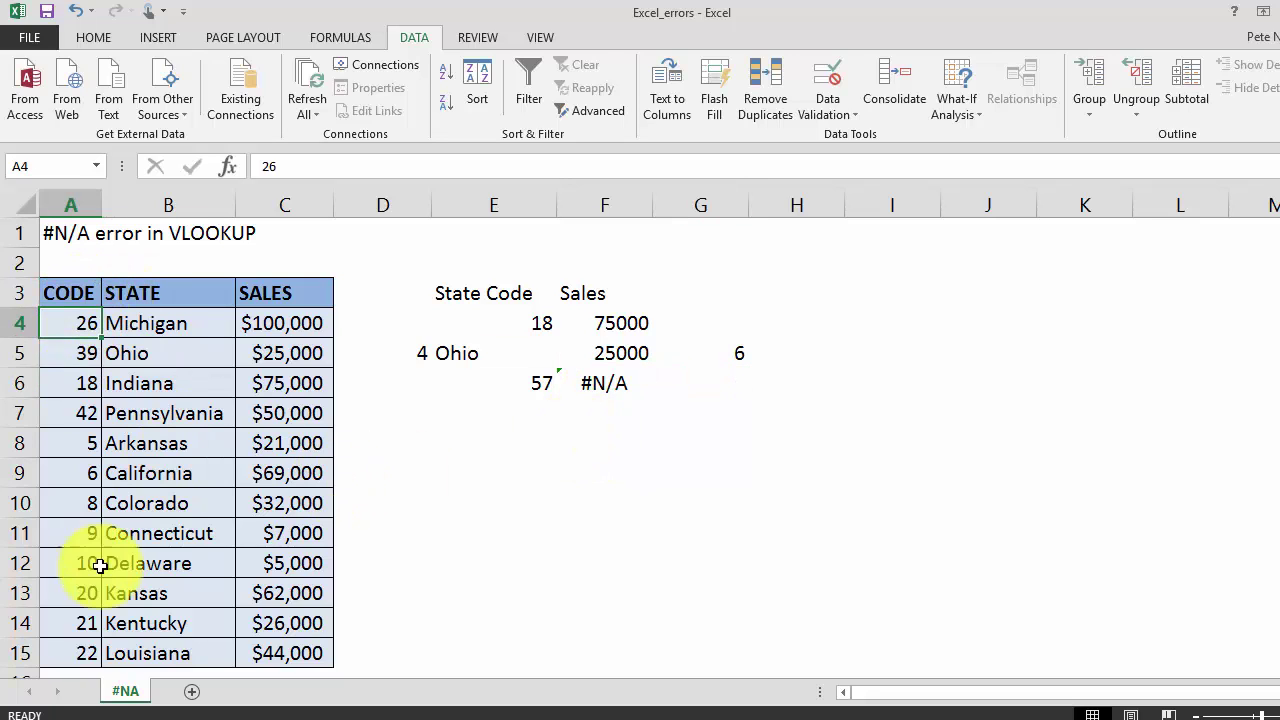
{"action": "left_click", "coordinate": [82, 563]}
{"action": "left_click", "coordinate": [78, 649]}
{"action": "left_click", "coordinate": [80, 563]}
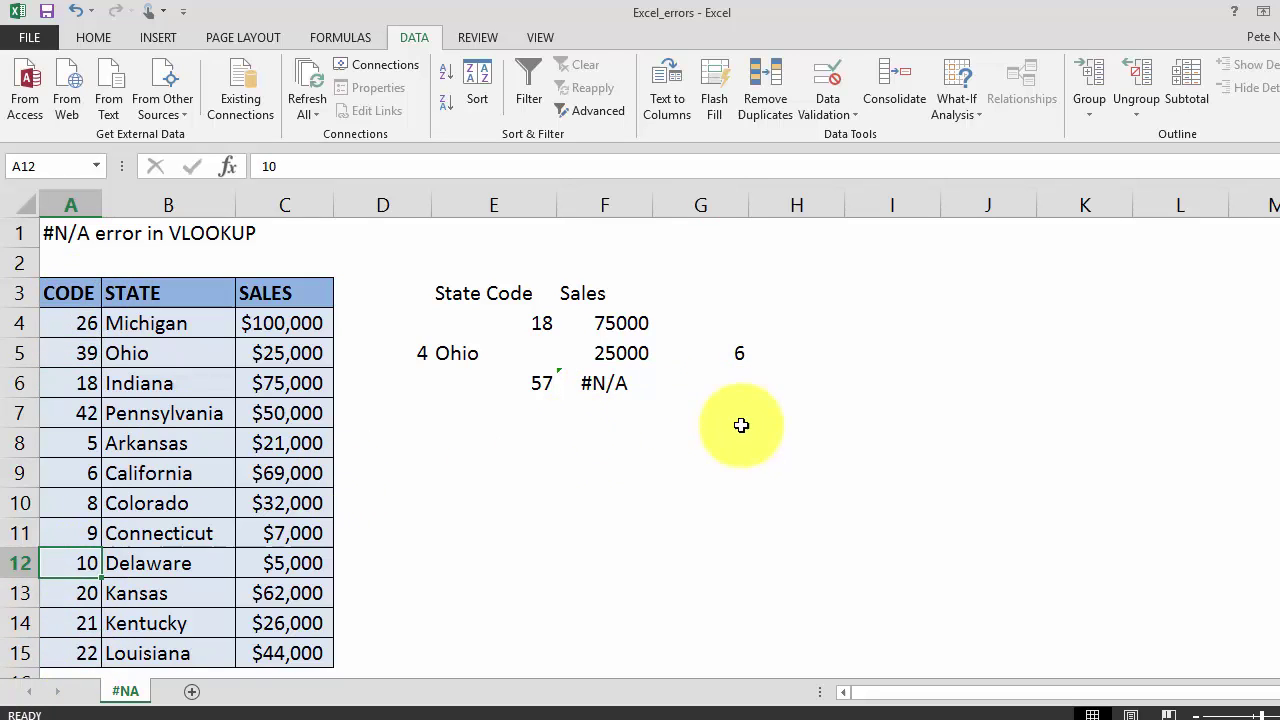
{"action": "left_click", "coordinate": [632, 382]}
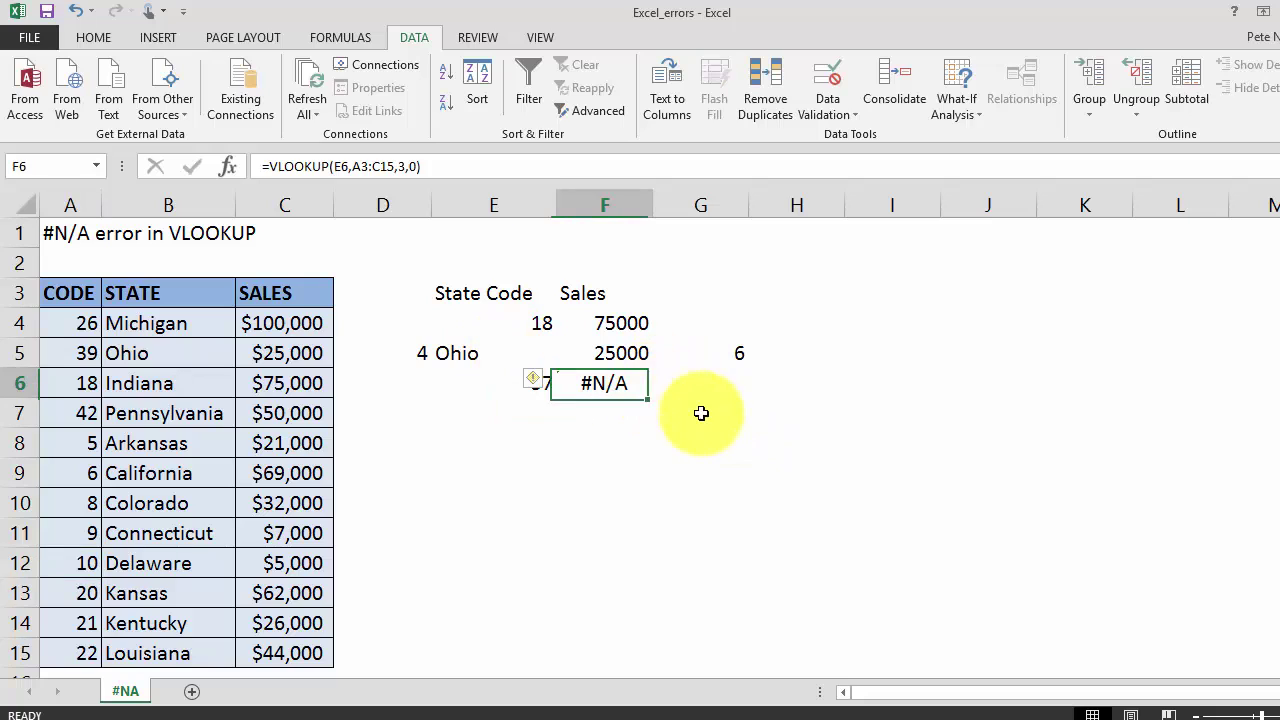
{"action": "left_click", "coordinate": [648, 420]}
{"action": "left_click", "coordinate": [639, 389]}
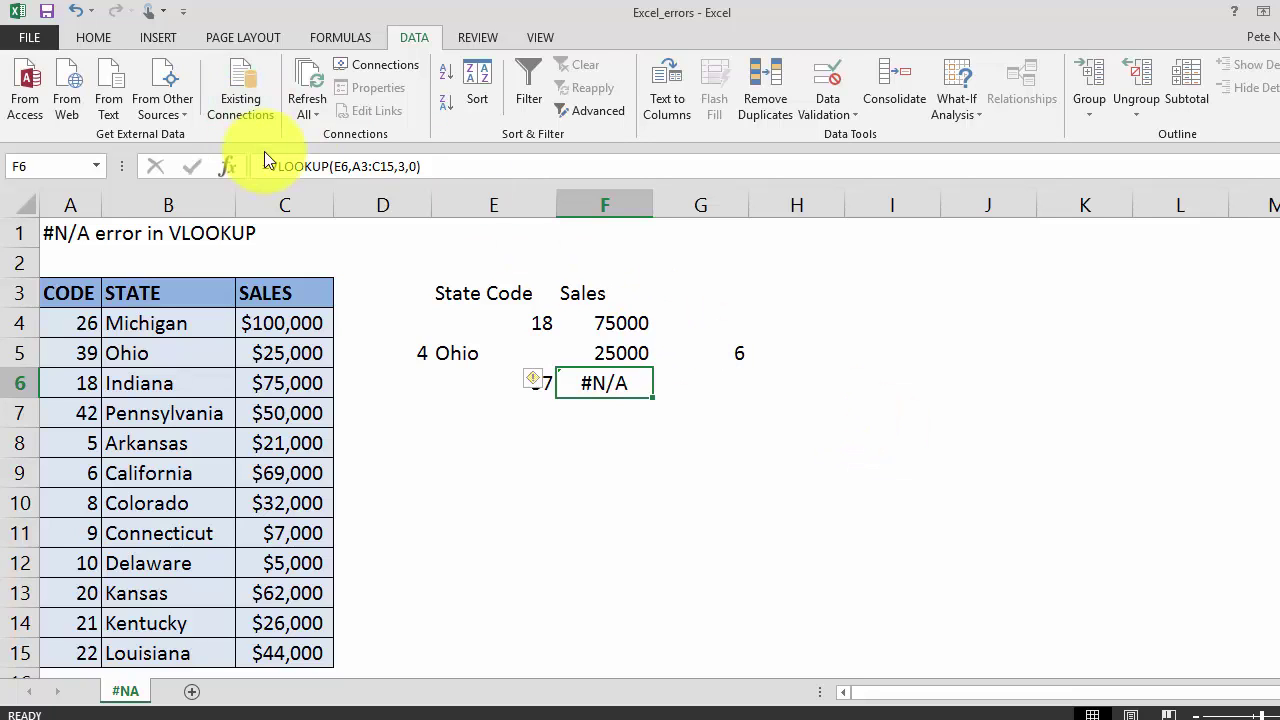
Wrap the lookup in F6 with IFERROR so it returns "No state code" when the code is not found
{"action": "left_click", "coordinate": [292, 170]}
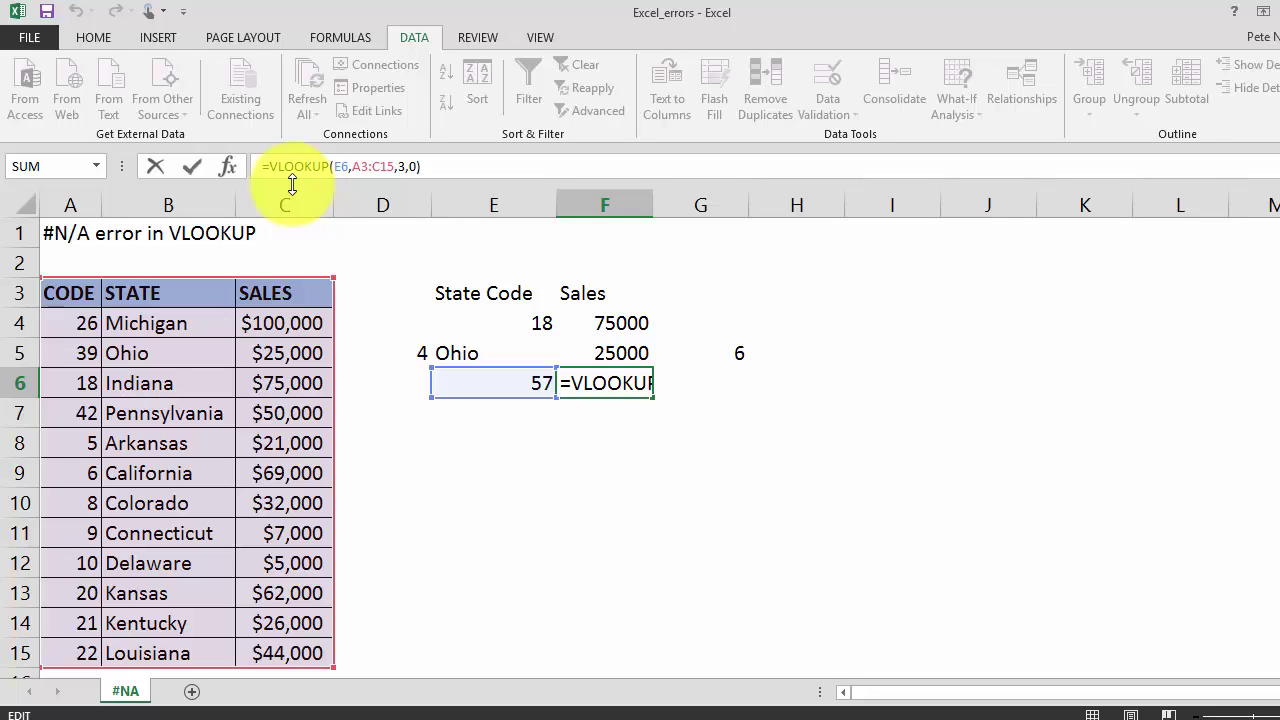
{"action": "type", "text": "IF"}
{"action": "key", "text": "Down"}
{"action": "key", "text": "Tab"}
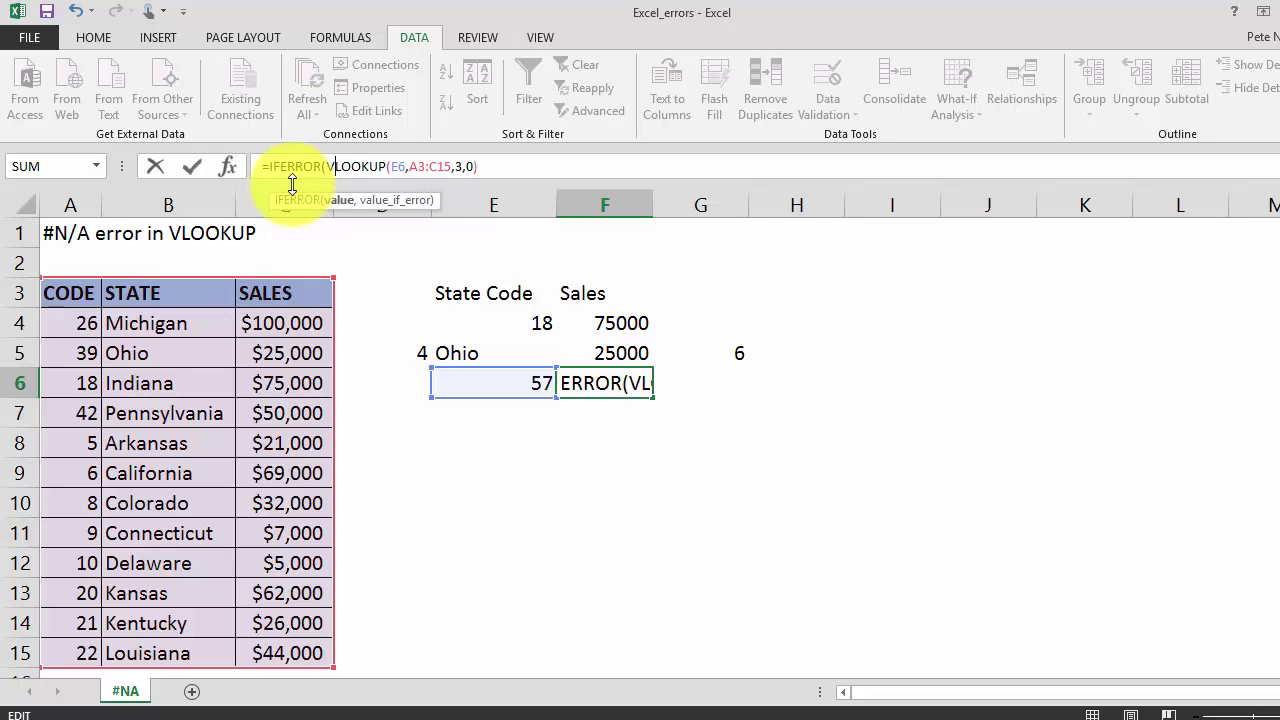
{"action": "key", "text": "Right"}
{"action": "key", "text": "Right"}
{"action": "key", "text": "Right"}
{"action": "key", "text": "Right"}
{"action": "key", "text": "Right"}
{"action": "key", "text": "Right"}
{"action": "key", "text": "Right"}
{"action": "key", "text": "Right"}
{"action": "key", "text": "Right"}
{"action": "key", "text": "Right"}
{"action": "key", "text": "Right"}
{"action": "key", "text": "Right"}
{"action": "key", "text": "Right"}
{"action": "key", "text": "Right"}
{"action": "key", "text": "Right"}
{"action": "key", "text": "Right"}
{"action": "key", "text": "Right"}
{"action": "key", "text": "Right"}
{"action": "key", "text": "Right"}
{"action": "key", "text": "Right"}
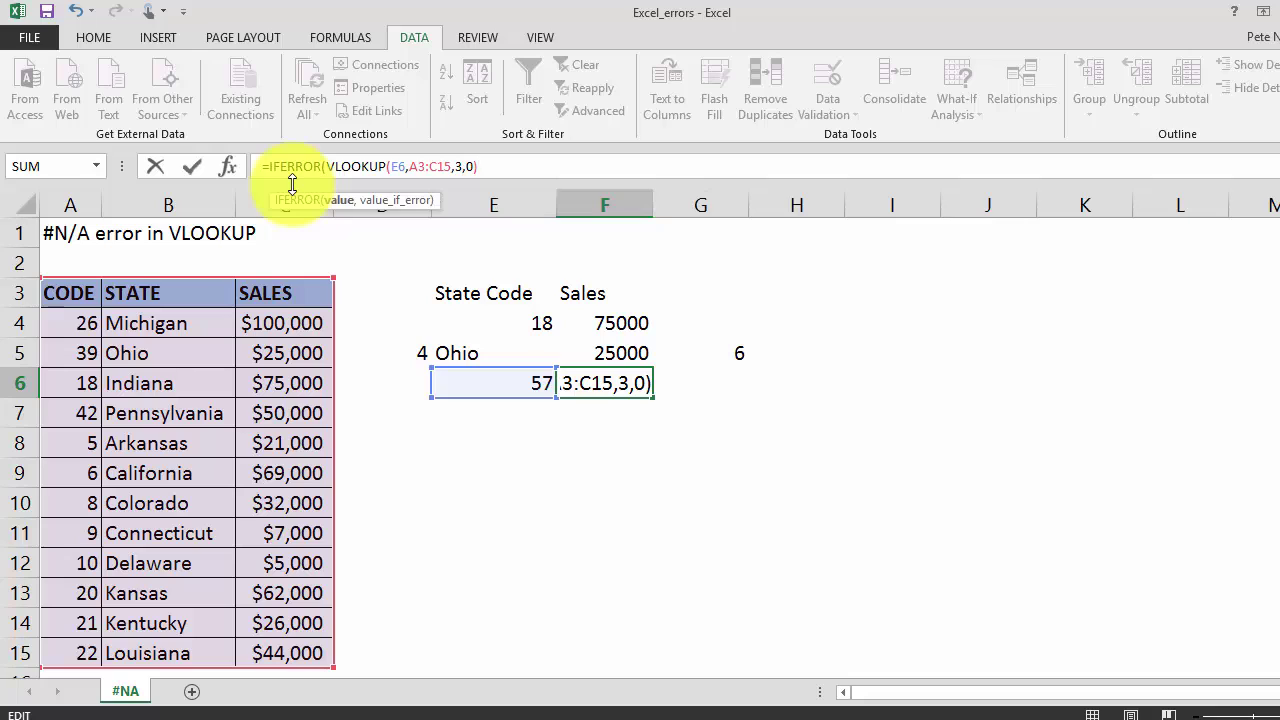
{"action": "type", "text": ",\""}
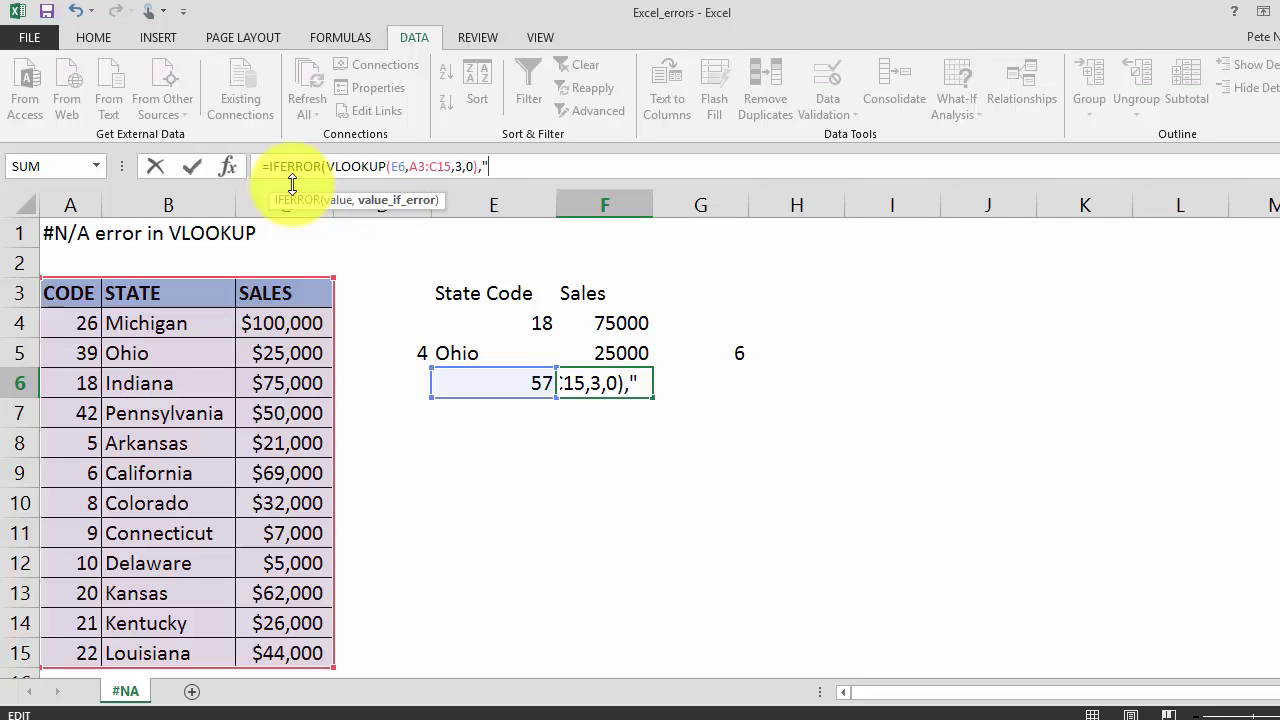
{"action": "type", "text": "M"}
{"action": "key", "text": "BackSpace"}
{"action": "type", "text": "No s"}
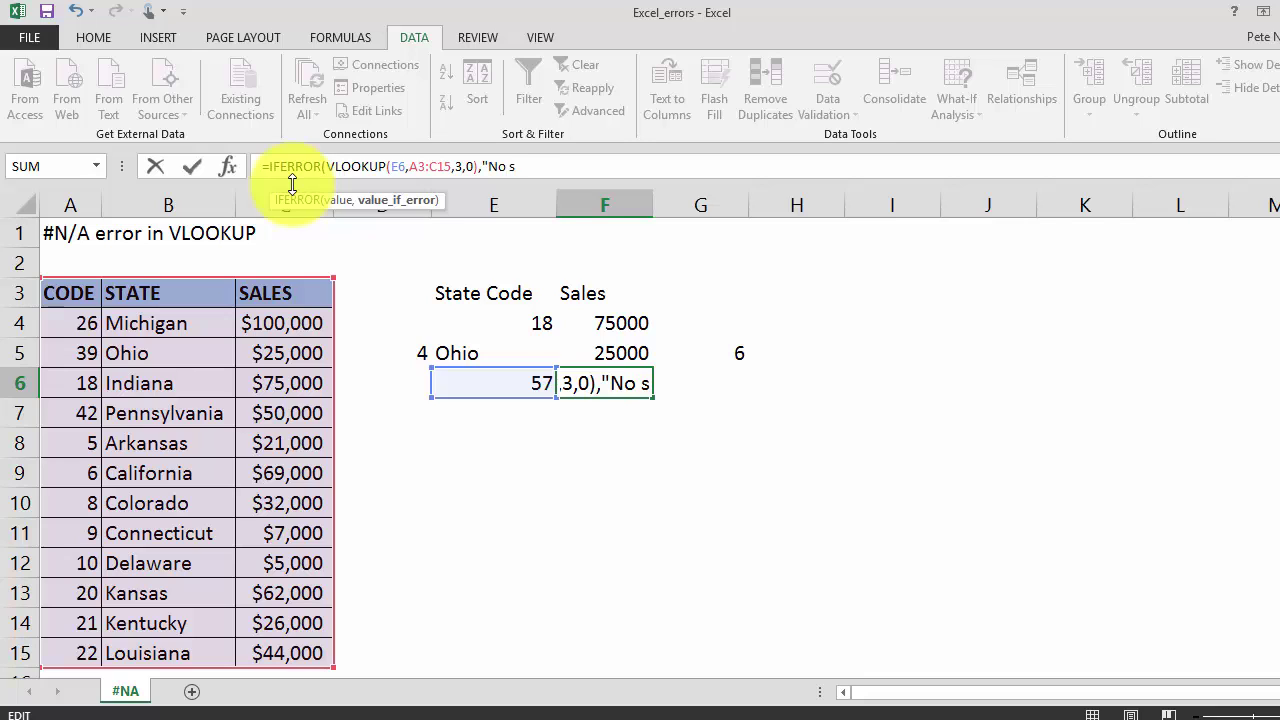
{"action": "type", "text": "tate code"}
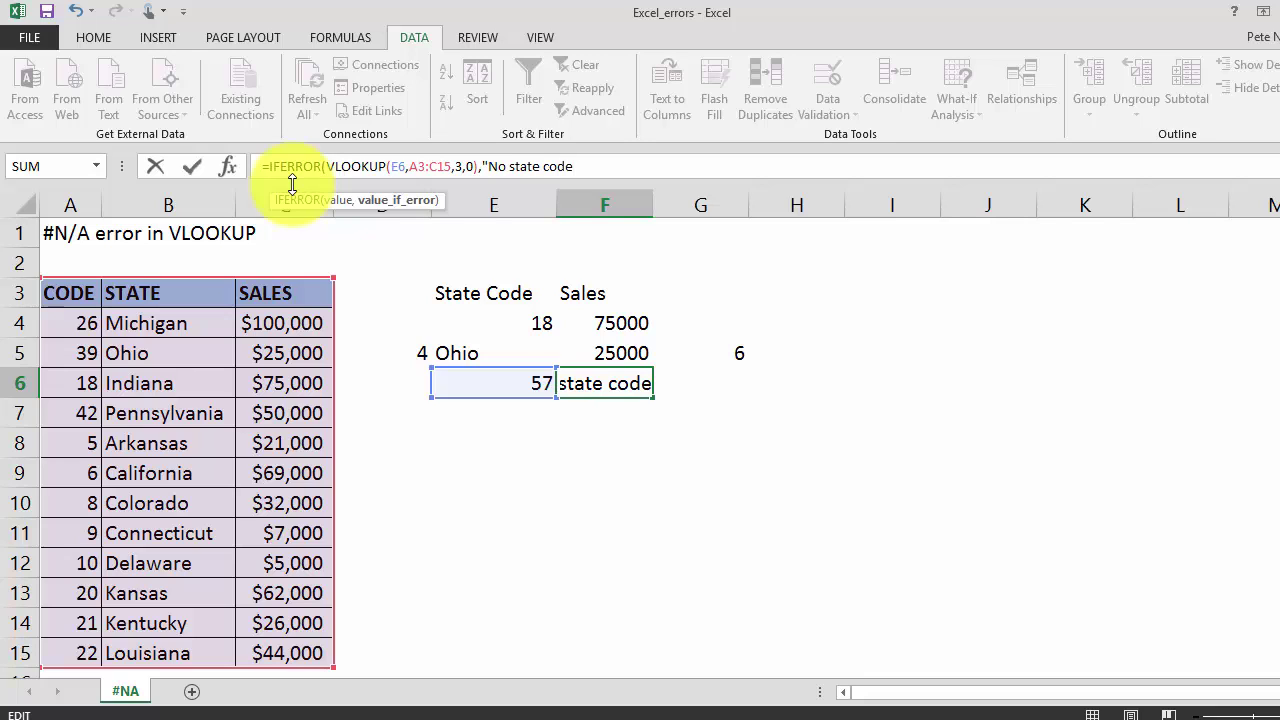
{"action": "type", "text": "\""}
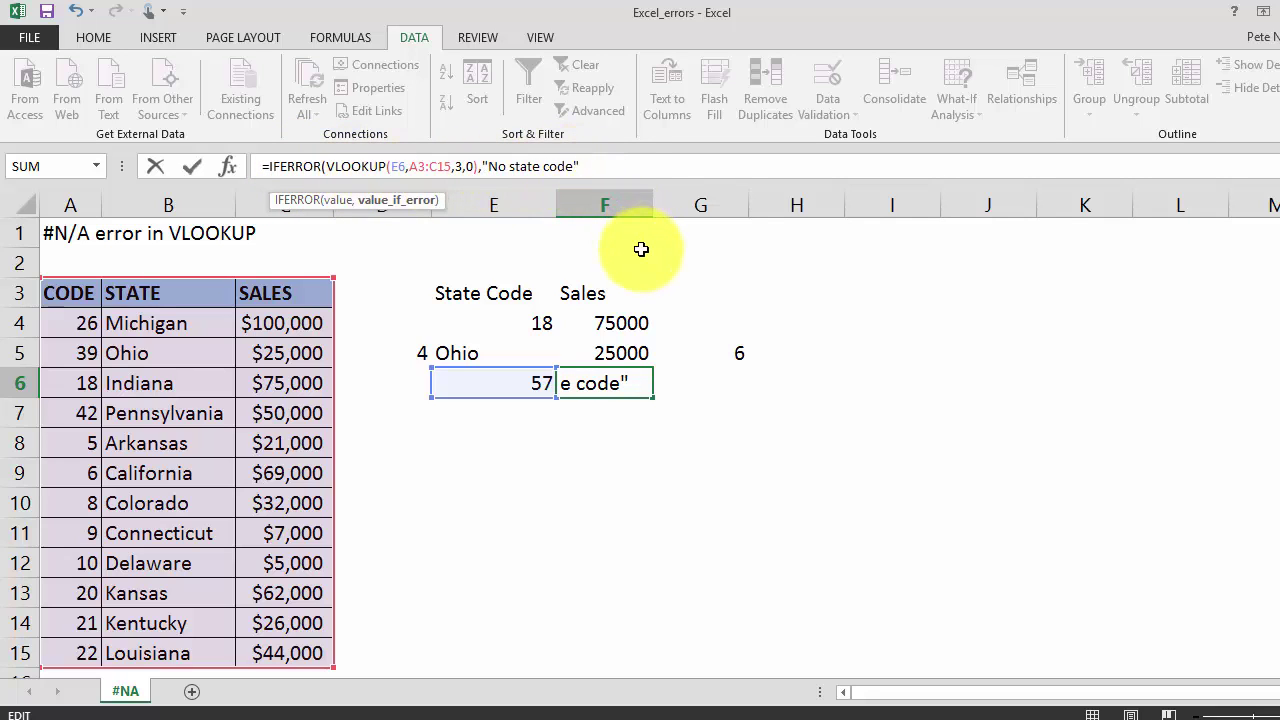
{"action": "type", "text": ")"}
{"action": "key", "text": "Return"}
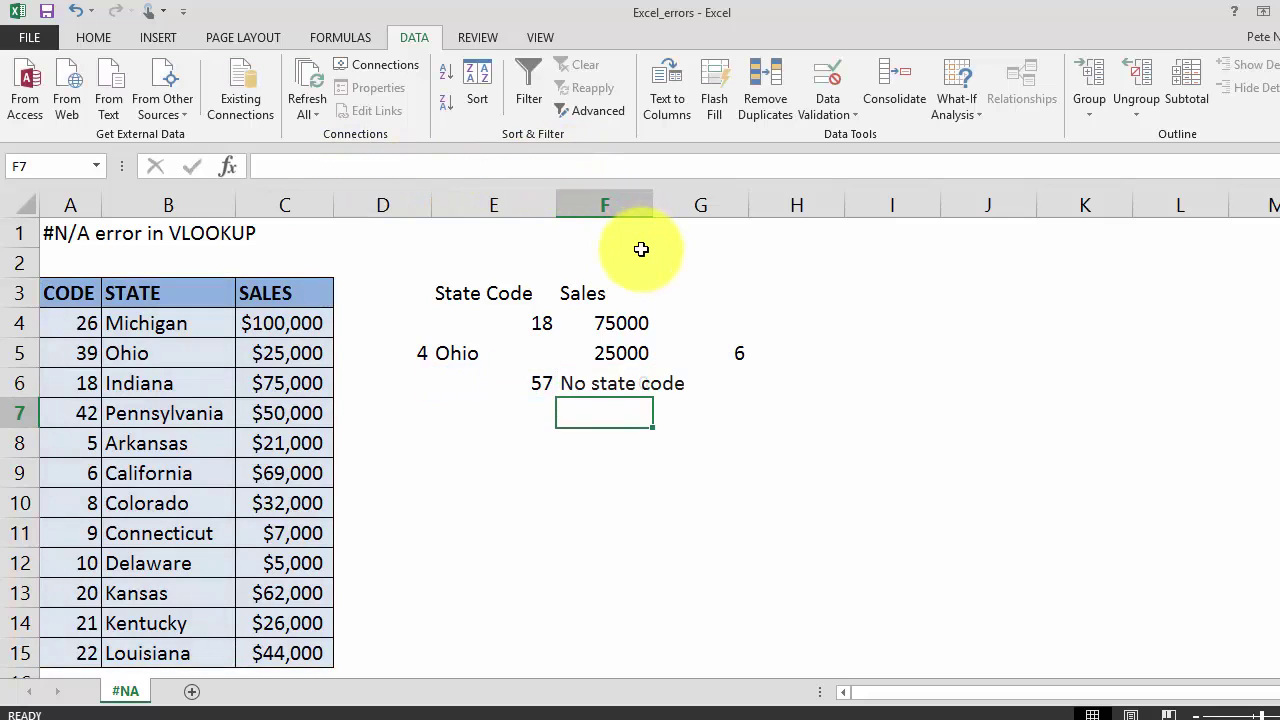
{"action": "key", "text": "Up"}
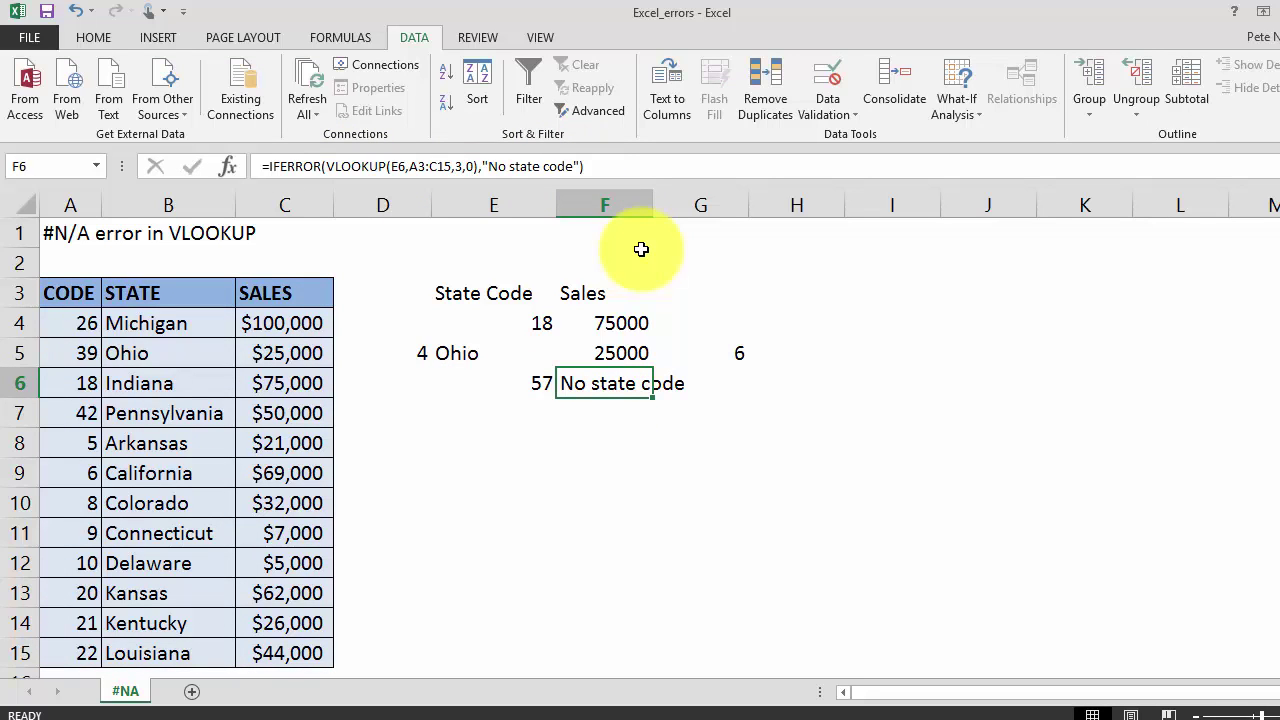